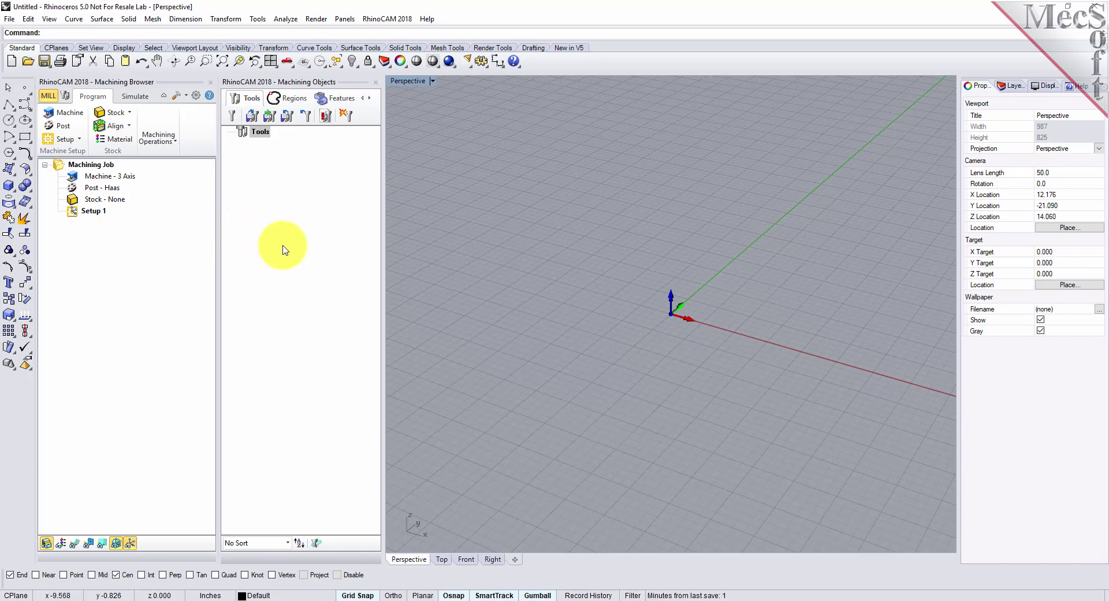
Close the Machining Objects and Machining Browser panels and start the RhinoCAM 2018 NEST module.
left_click(376, 81)
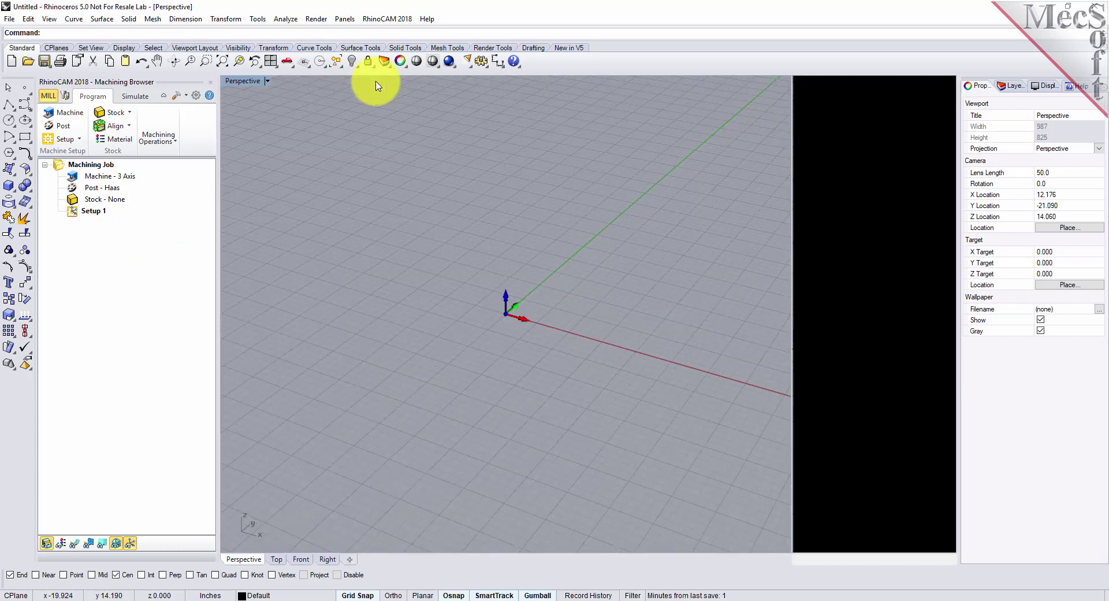
left_click(212, 85)
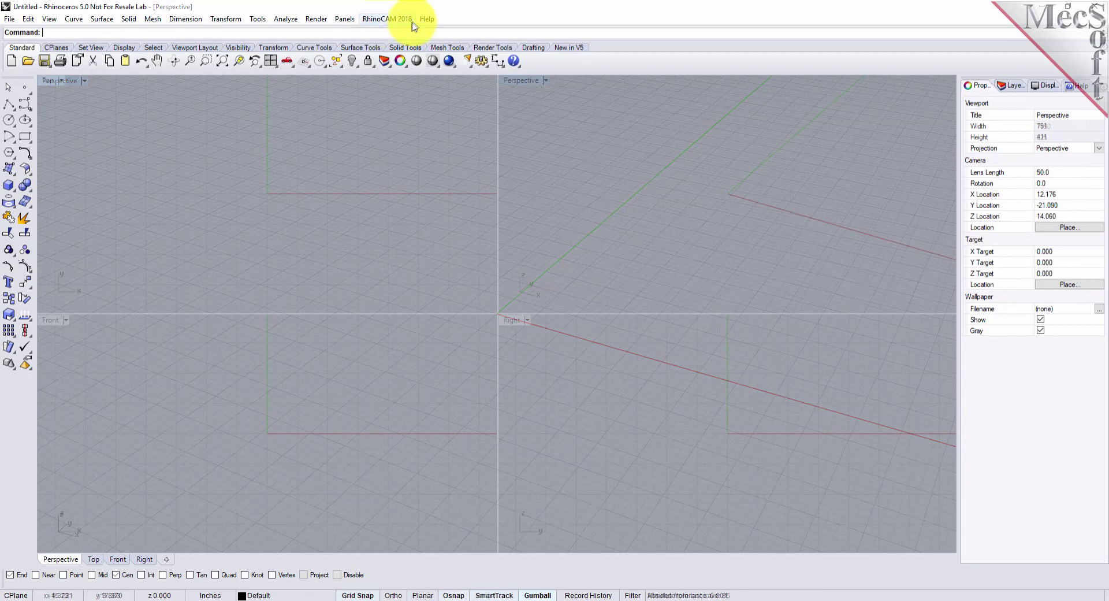
left_click(389, 19)
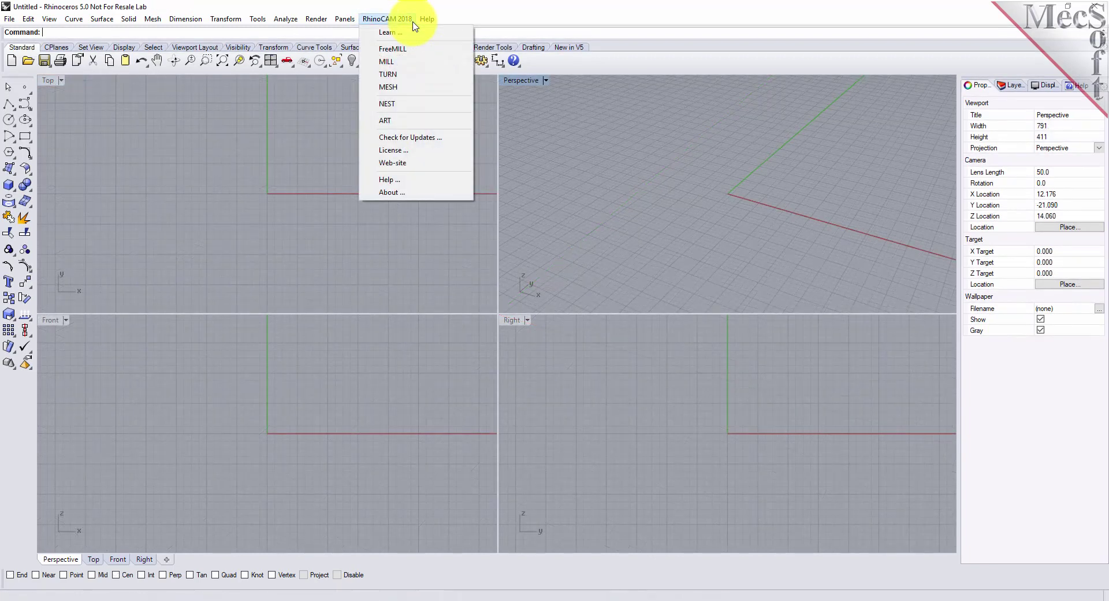
left_click(413, 103)
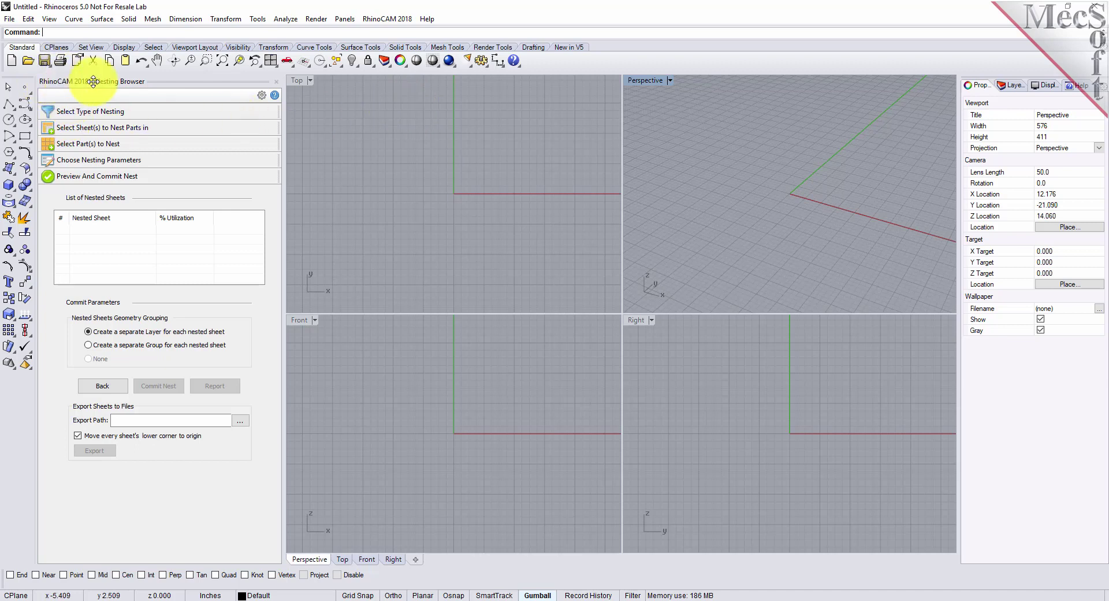
Expand each Nesting Browser section from Select Type of Nesting to Preview And Commit Nest, then resize the panel.
left_click(124, 112)
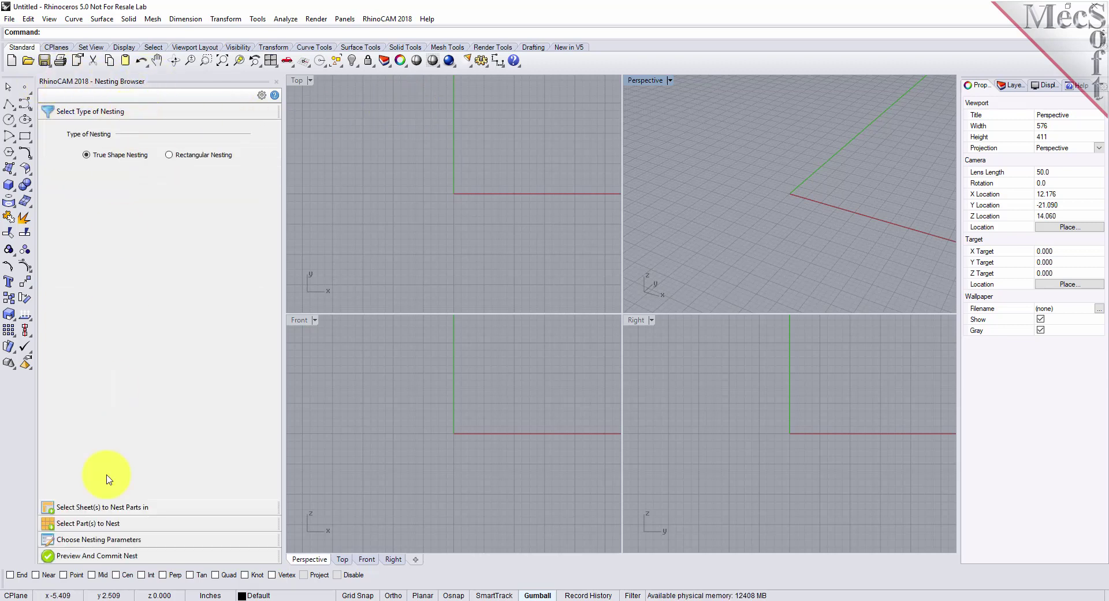
left_click(107, 508)
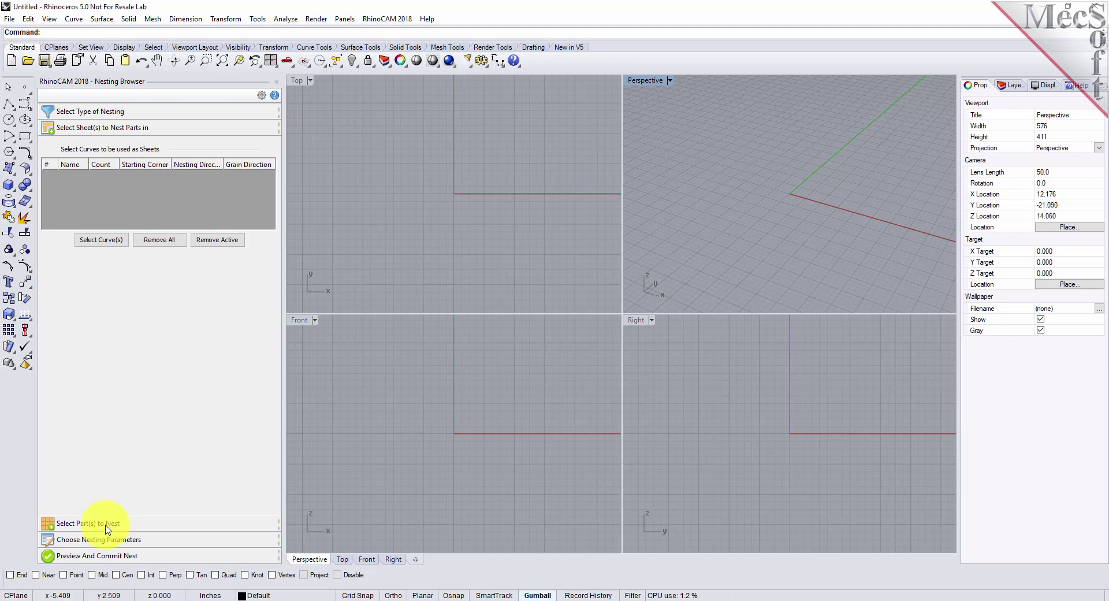
left_click(108, 527)
left_click(107, 540)
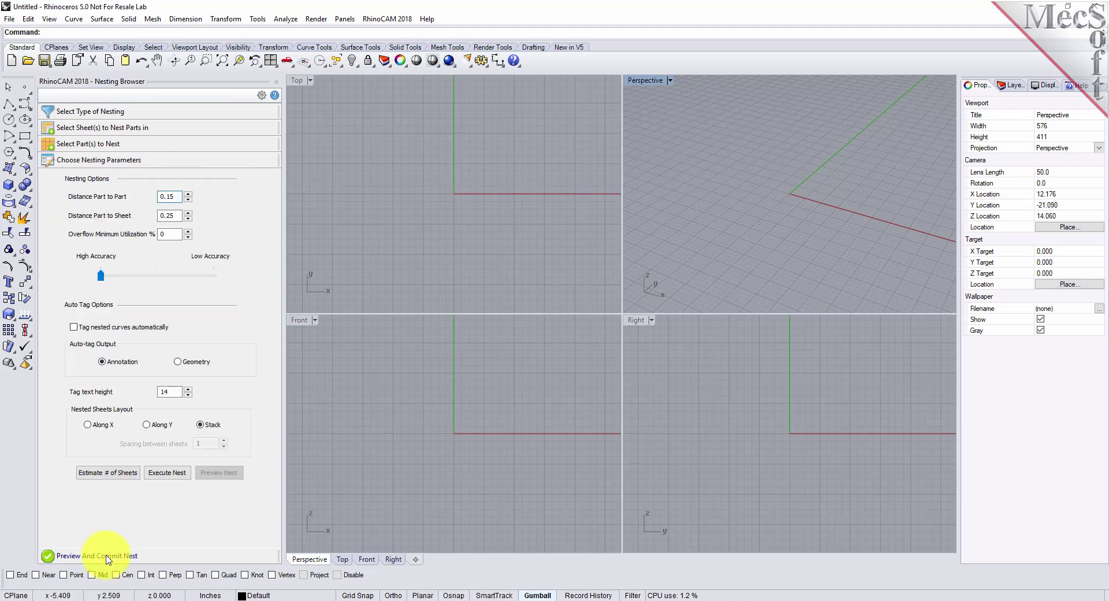
left_click(107, 556)
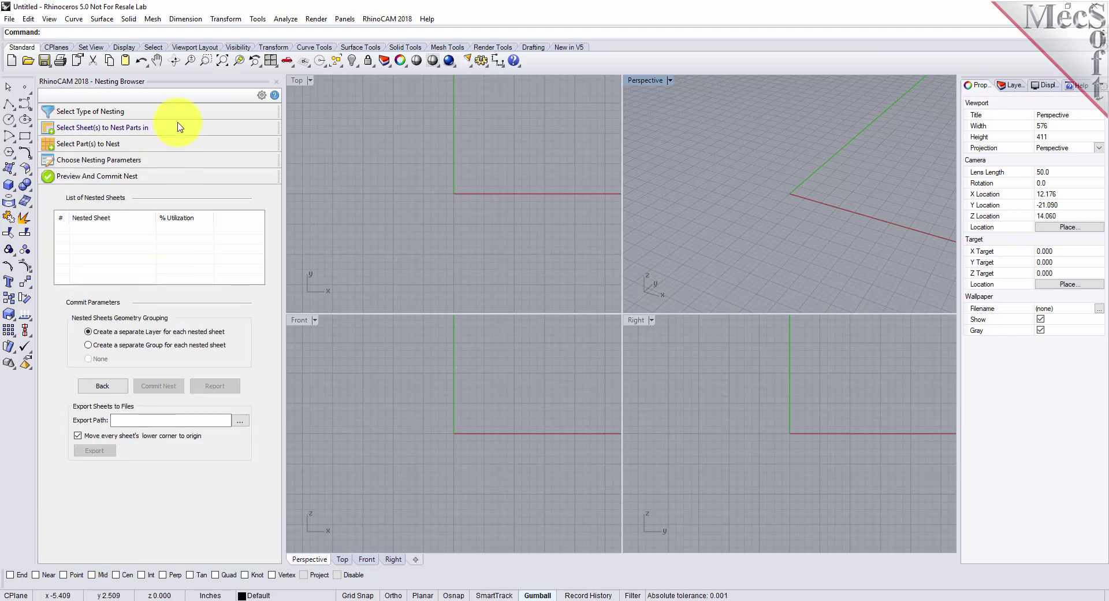
mouse_move(283, 229)
left_mouse_down()
mouse_move(353, 234)
mouse_move(274, 232)
left_mouse_up()
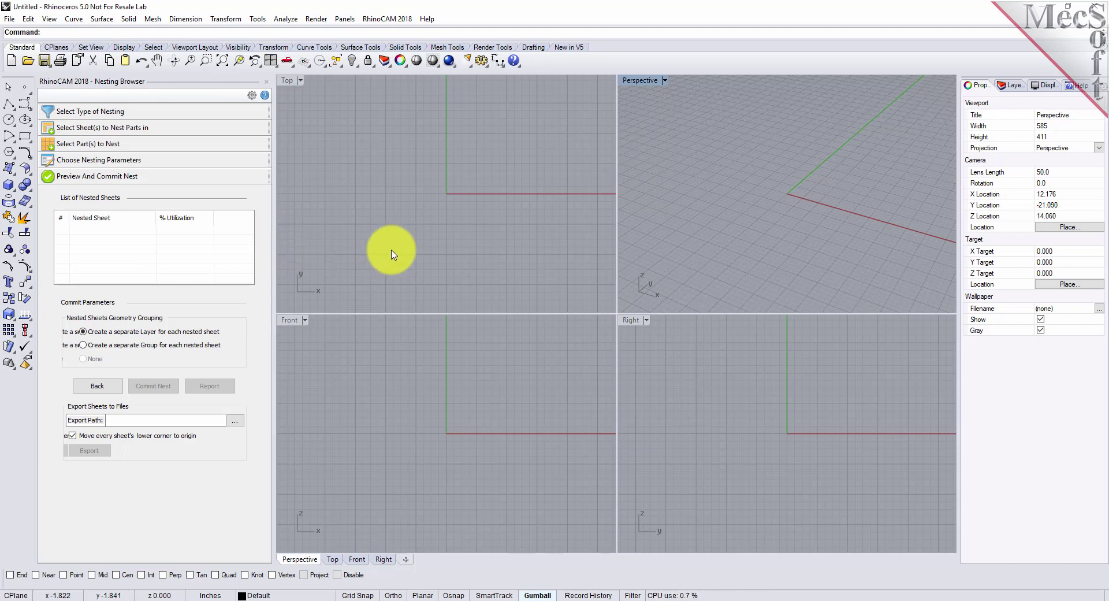
Open TrueShapeNESTQuickStartTutorial.3dm from the QuickStart folder.
left_click(30, 65)
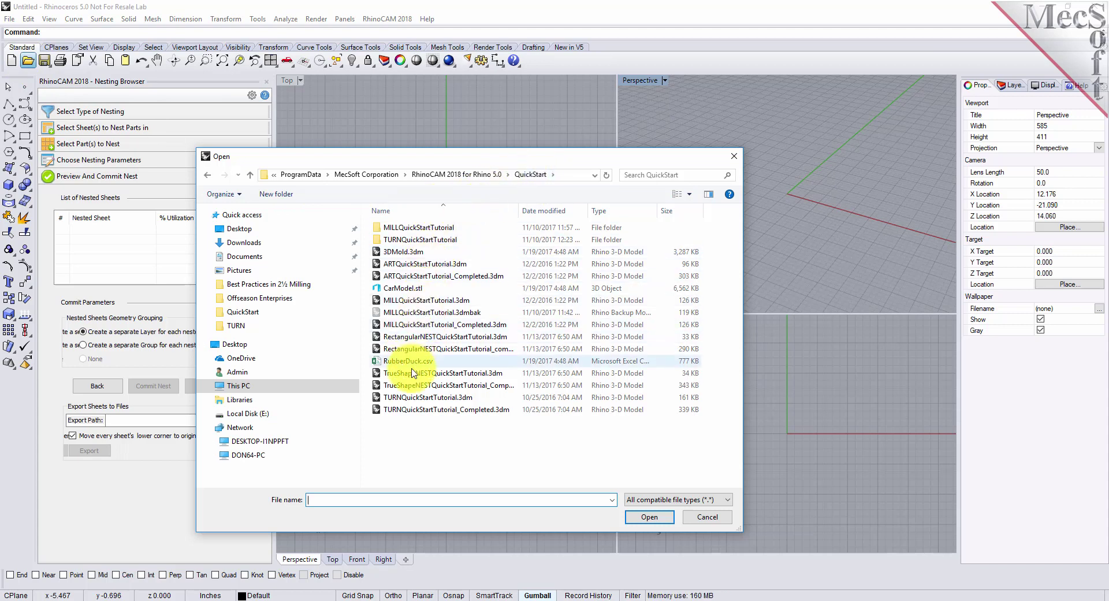
left_click(430, 374)
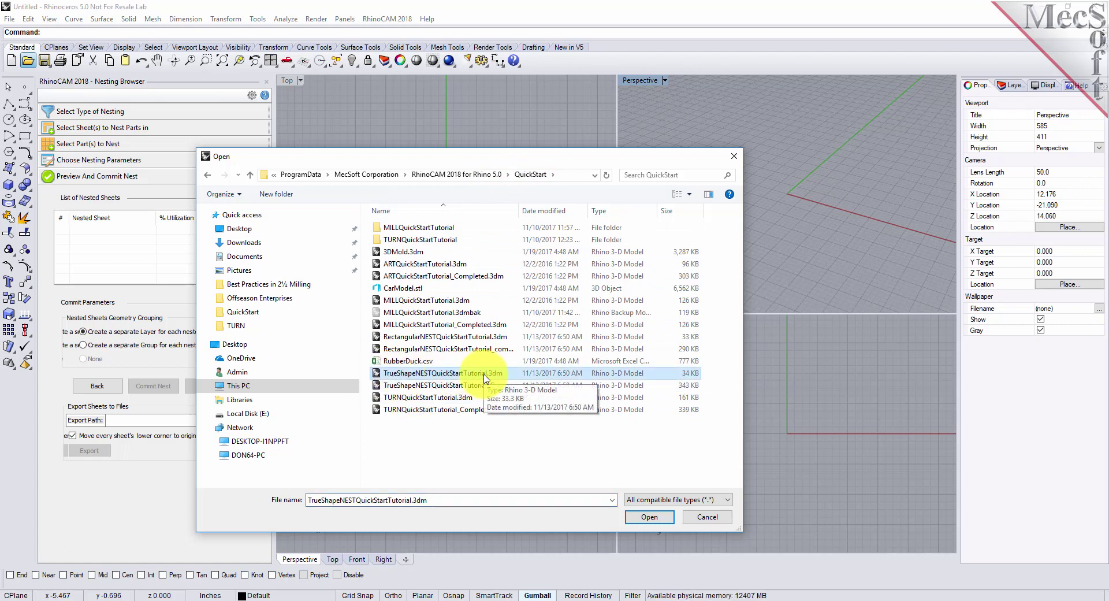
left_click(644, 519)
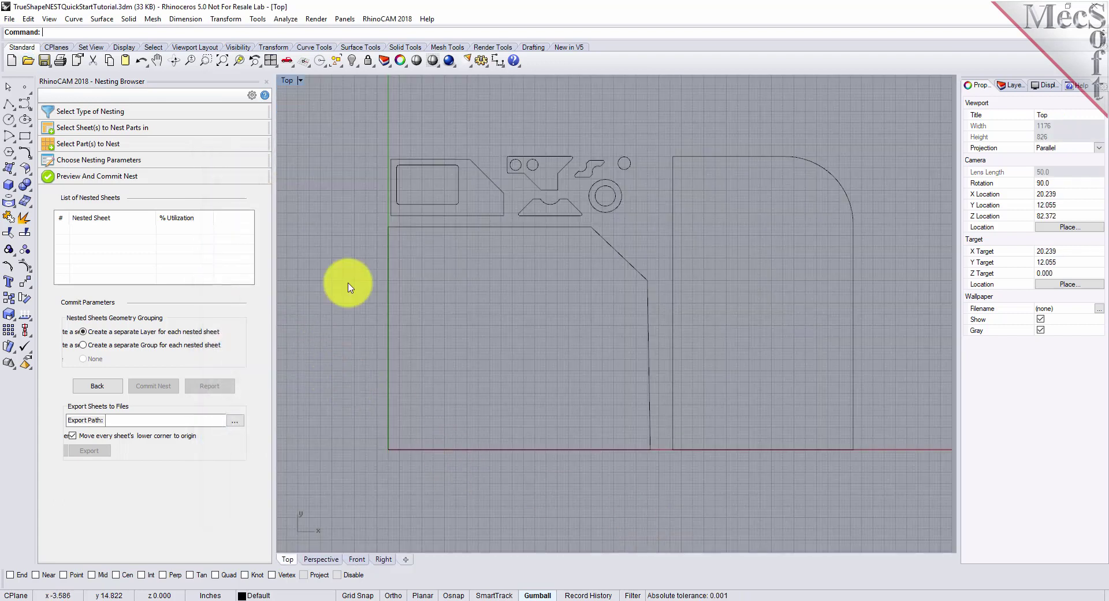
scroll(614, 282, "up", 2)
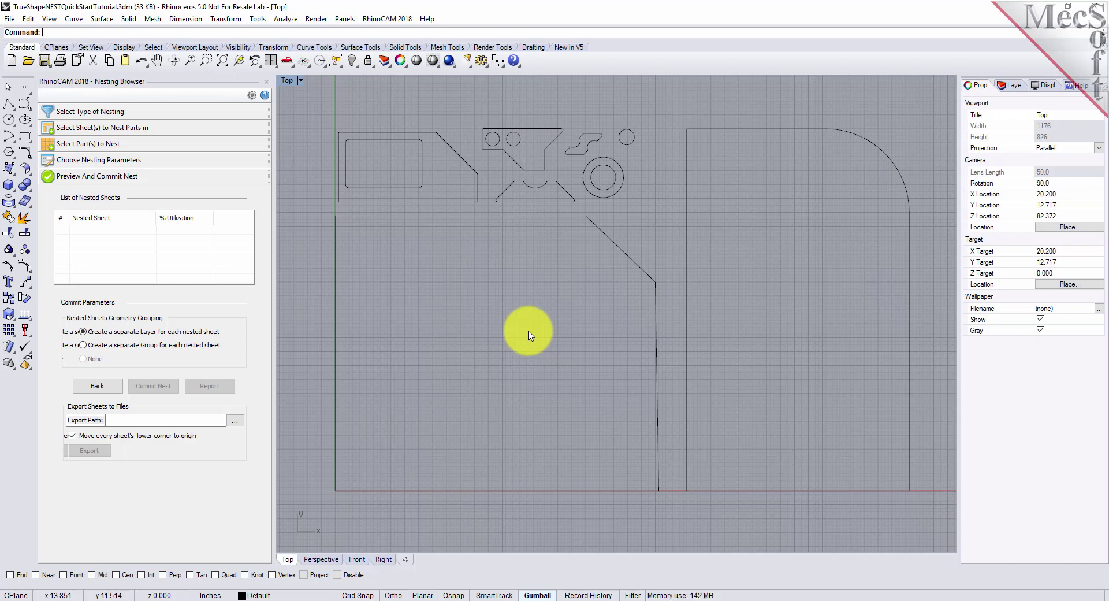
left_click(484, 217)
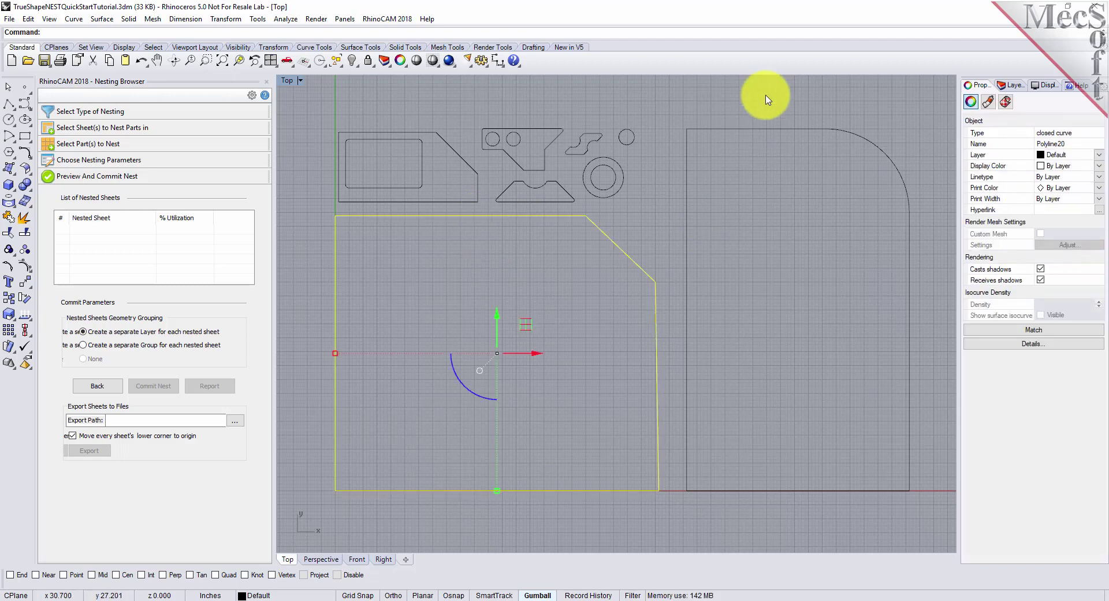
left_click(766, 128)
left_click(435, 346)
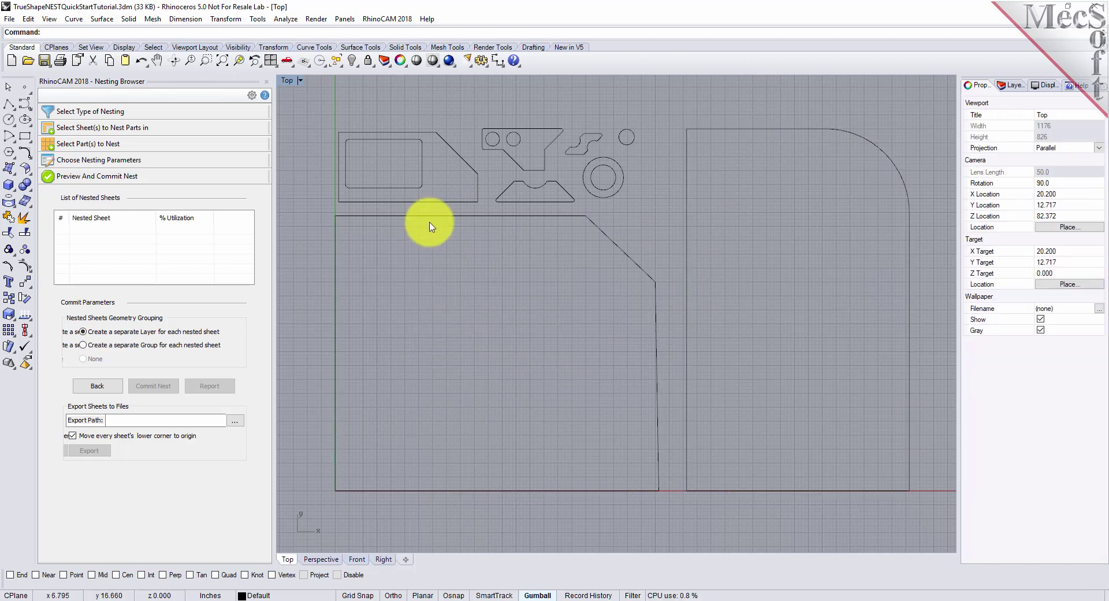
left_click(432, 134)
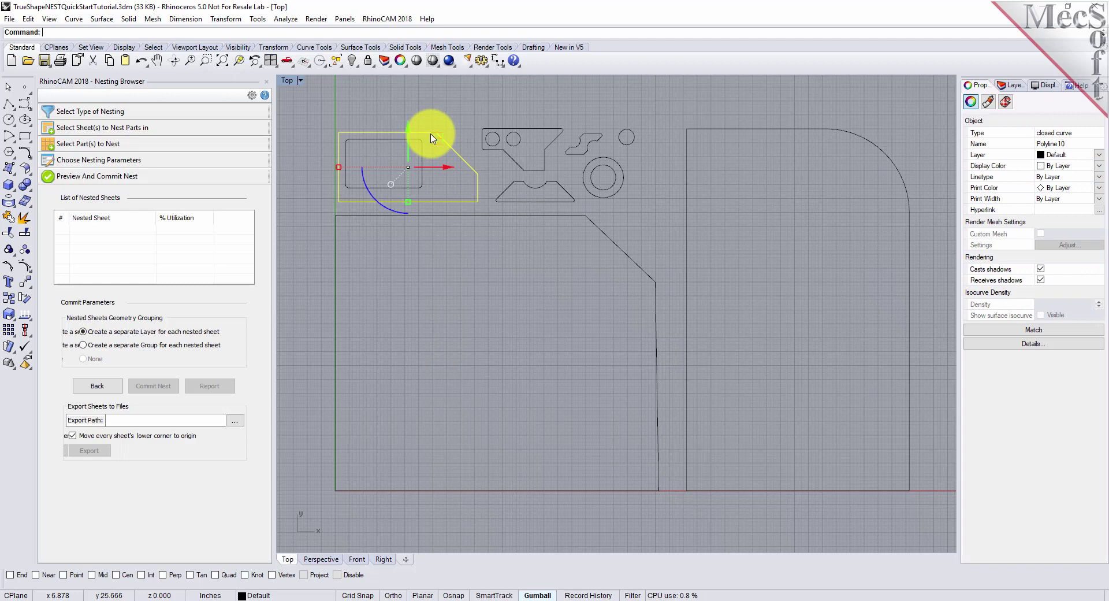
left_click(514, 157)
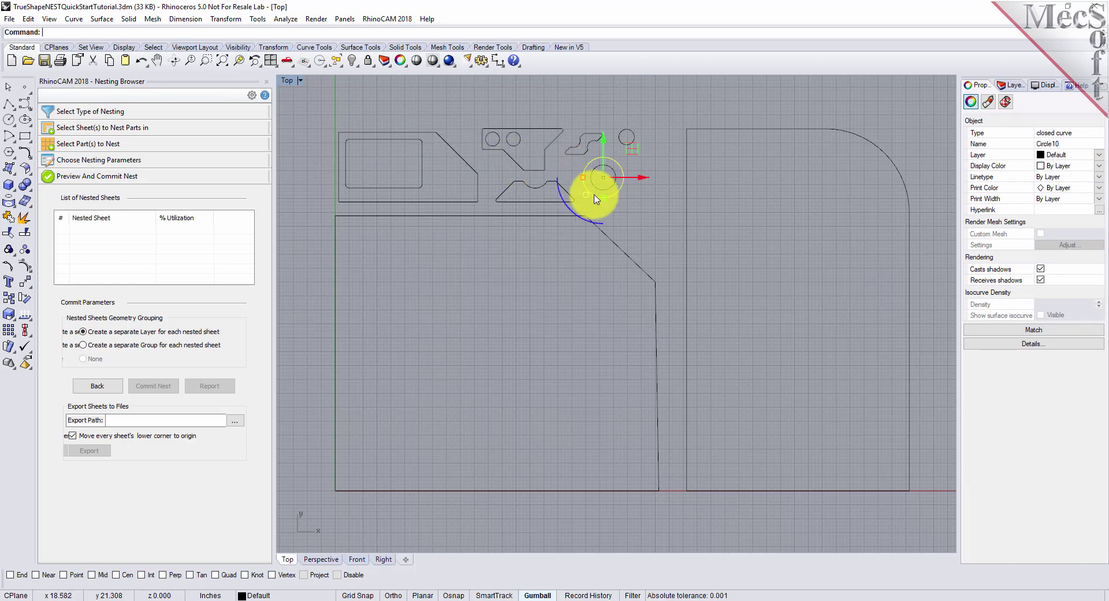
left_click(546, 324)
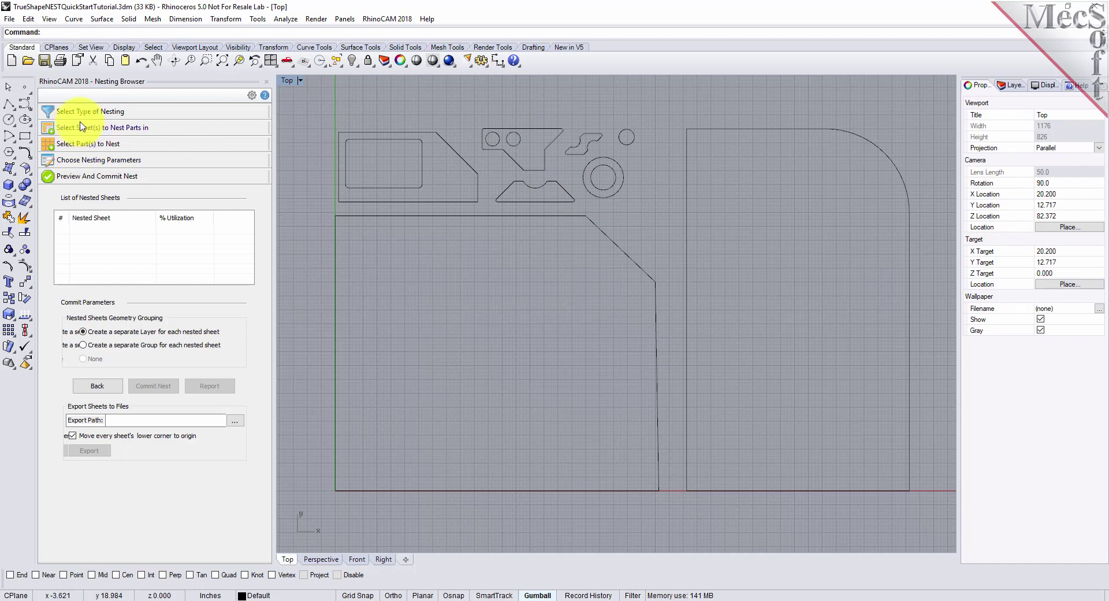
Expand Select Type of Nesting and keep True Shape Nesting as the type.
left_click(92, 111)
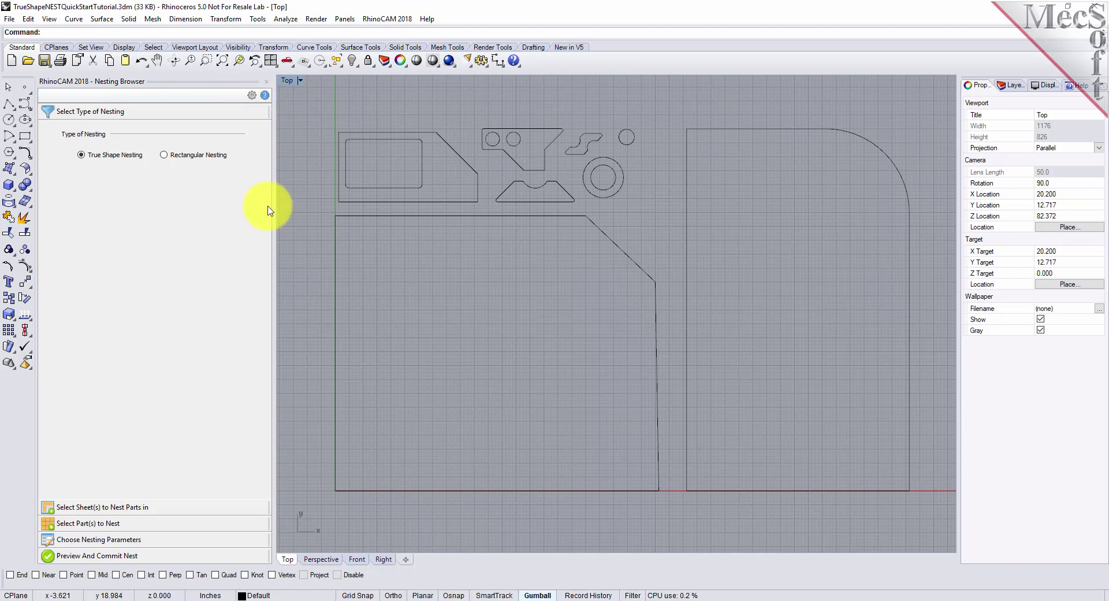
Pick the large bent outline and the rounded-corner outline as nesting sheets.
left_click(126, 508)
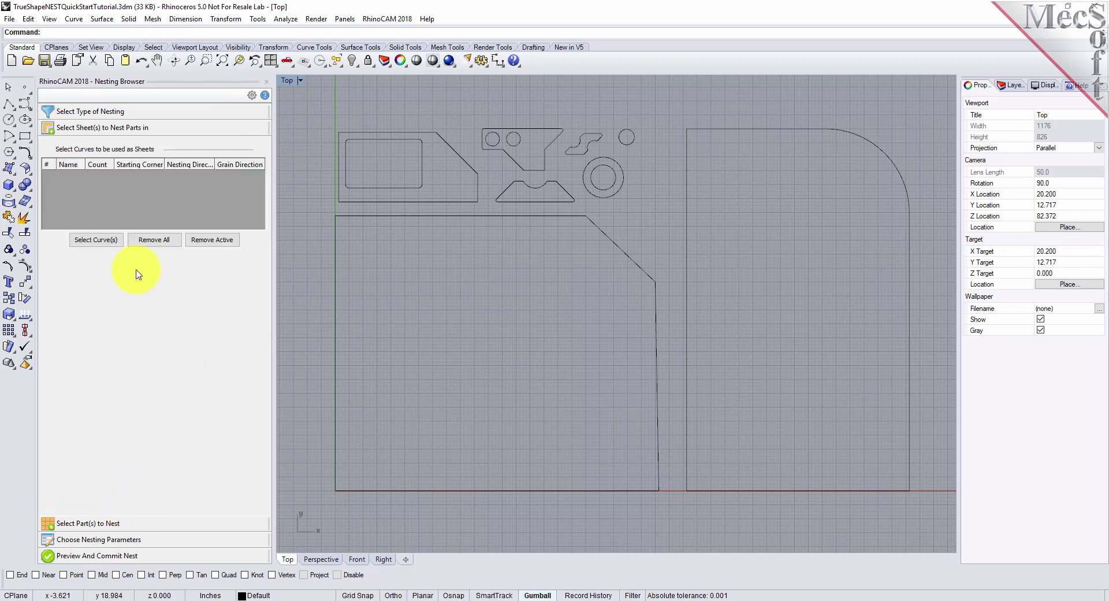
left_click(105, 245)
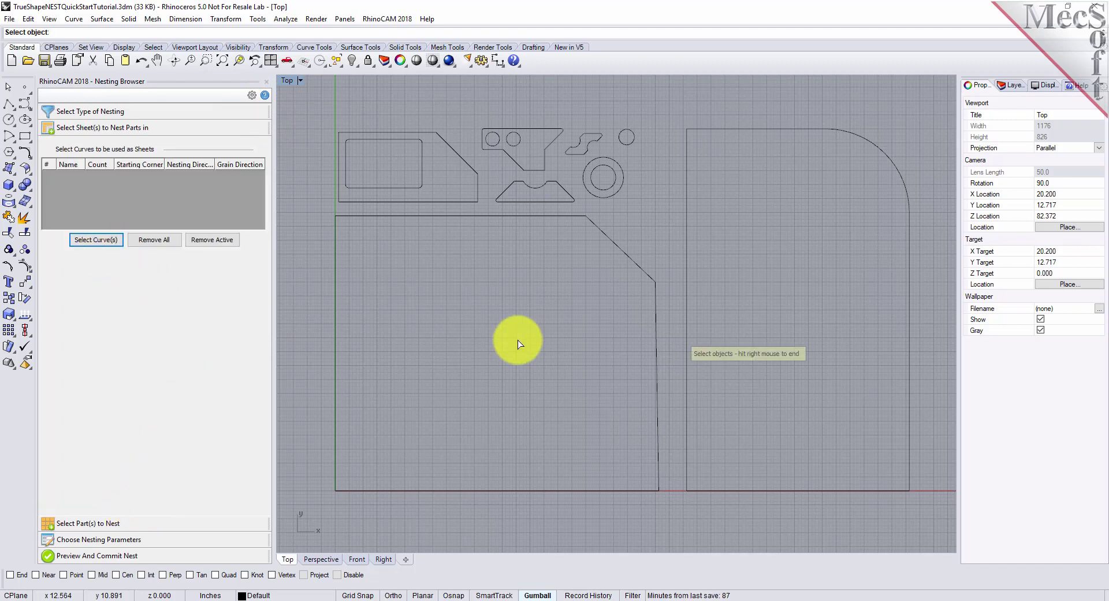
left_click(512, 215)
left_click(744, 129)
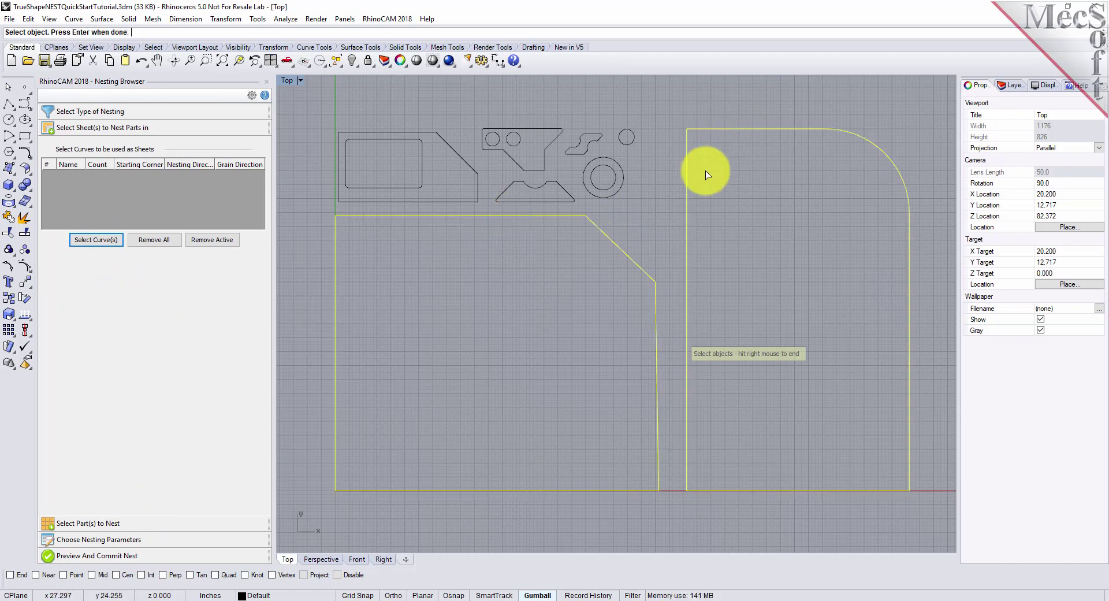
right_click(543, 291)
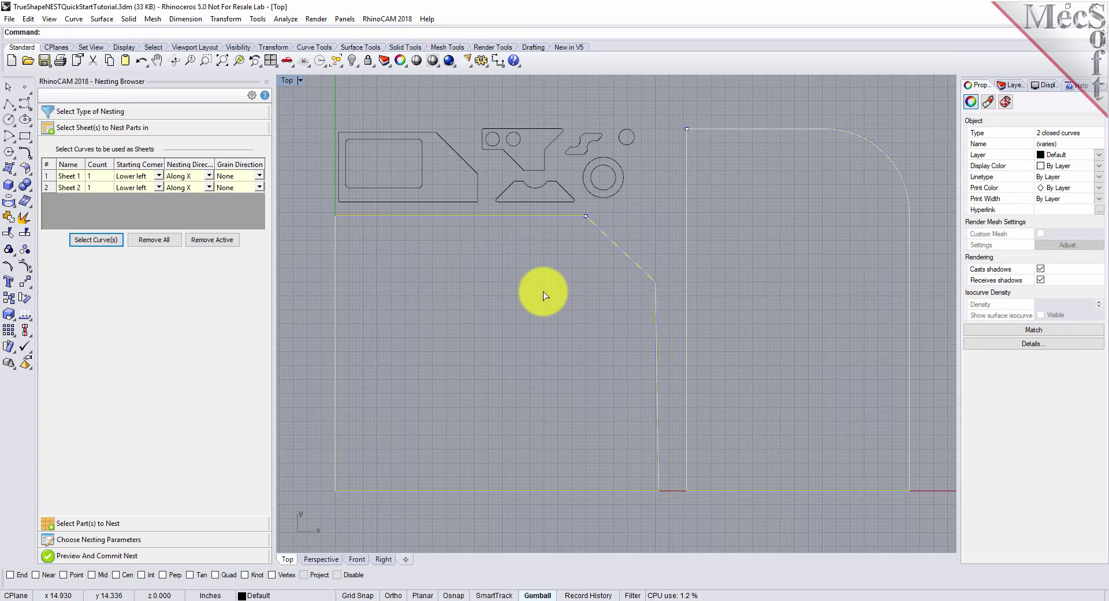
Review Sheet 1 and Sheet 2, enter a Count of 2, then deselect the outlines.
left_click(50, 176)
left_click(50, 188)
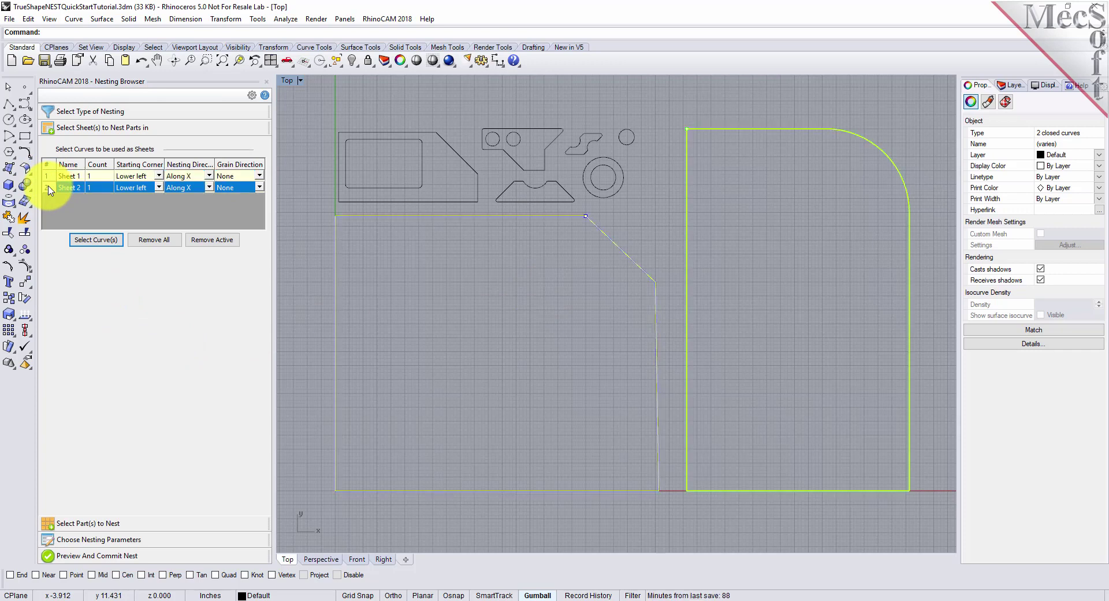
left_click(100, 177)
type("2")
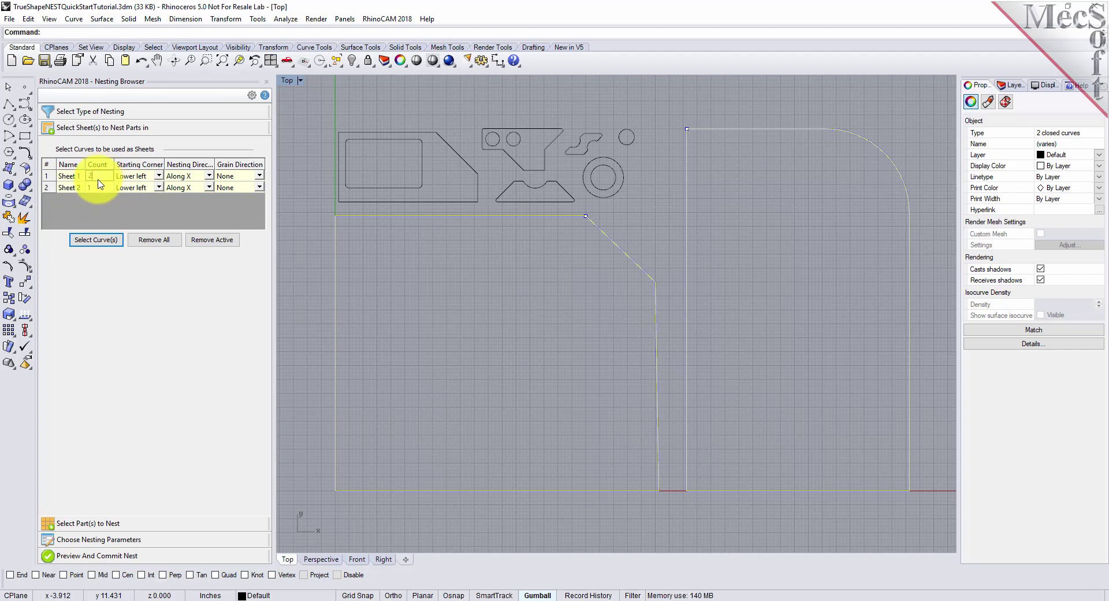
left_click(97, 187)
type("2")
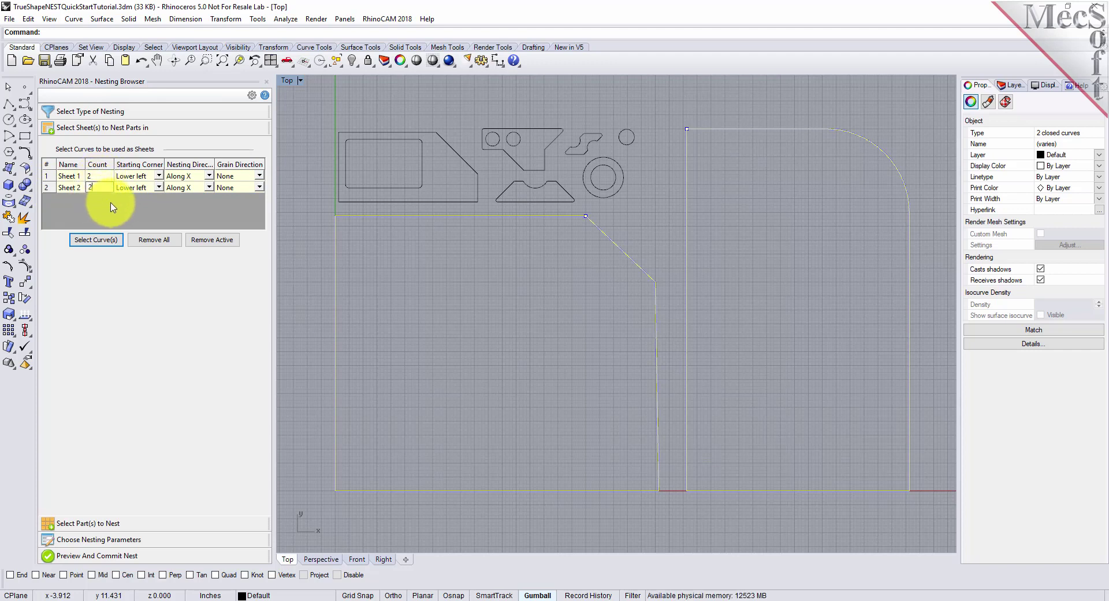
key("ctrl+a")
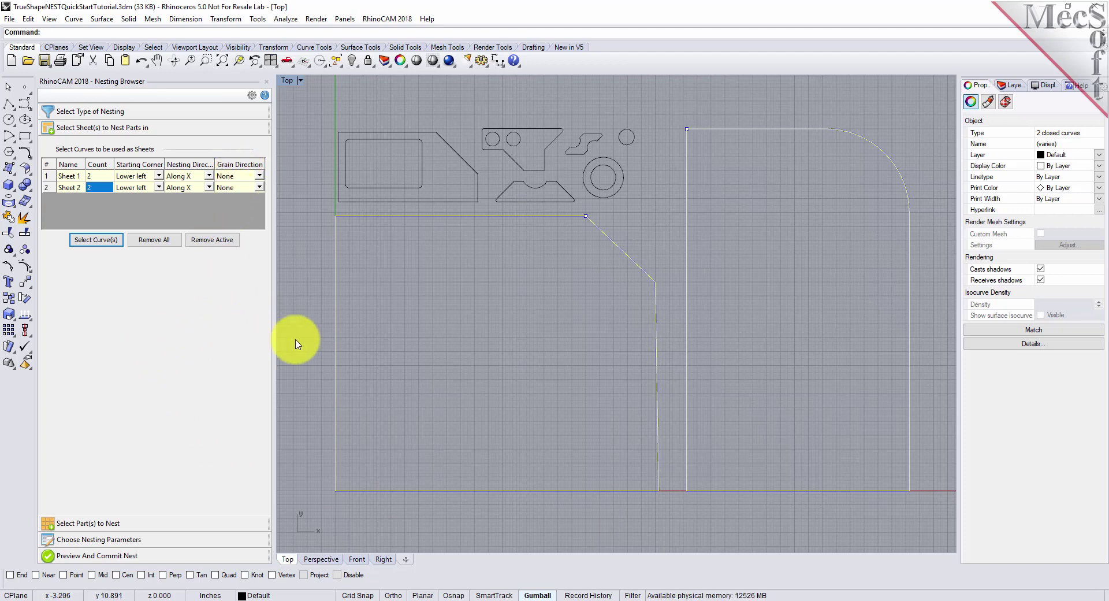
left_click(316, 341)
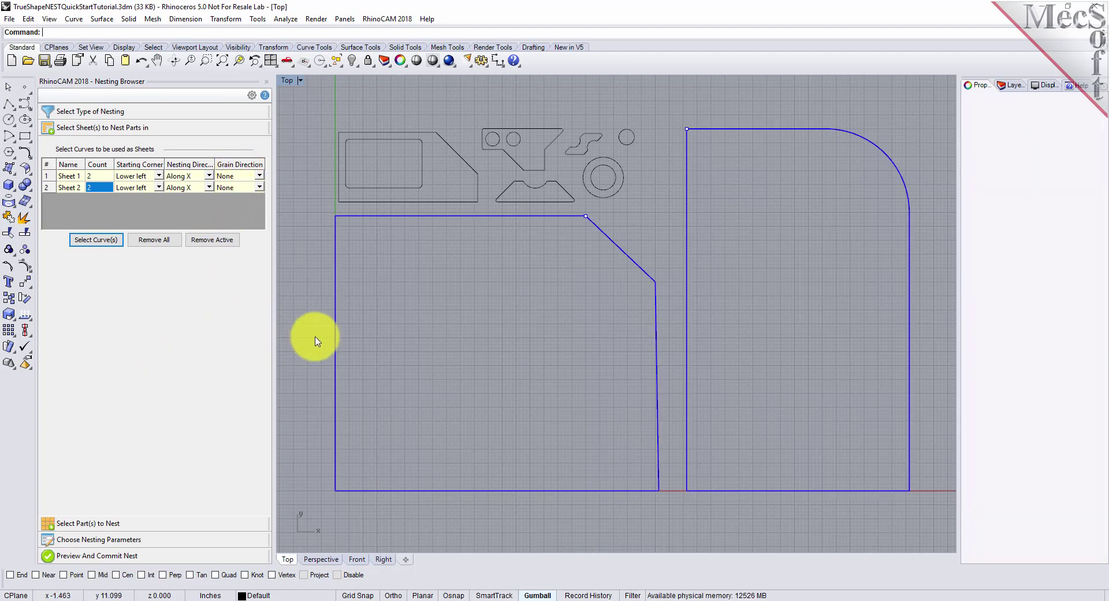
Window-select all six part curves above the sheets as nesting parts.
left_click(129, 527)
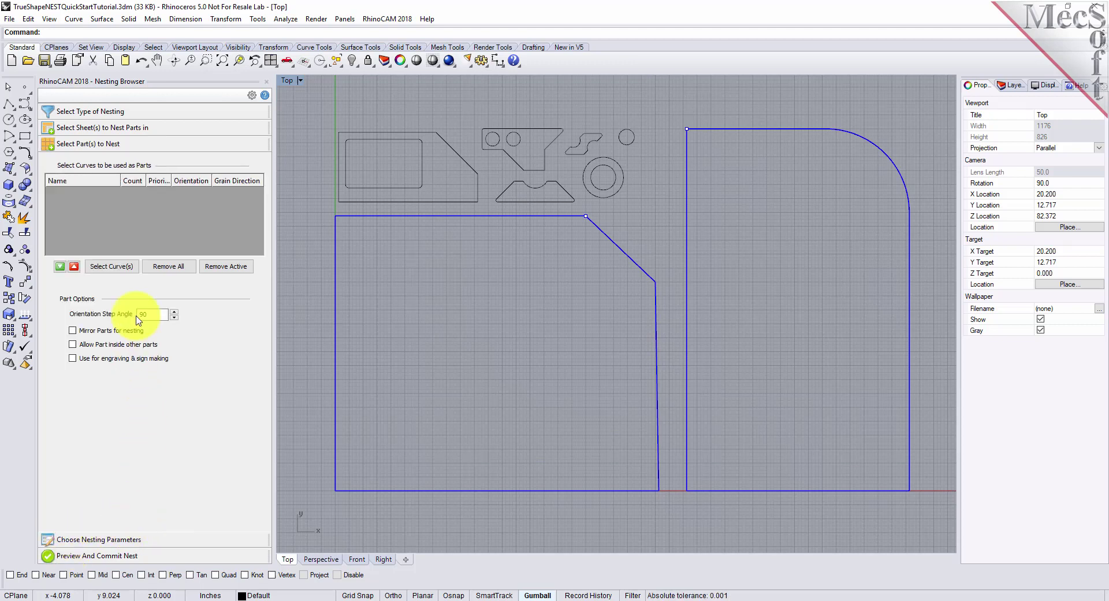
left_click(127, 269)
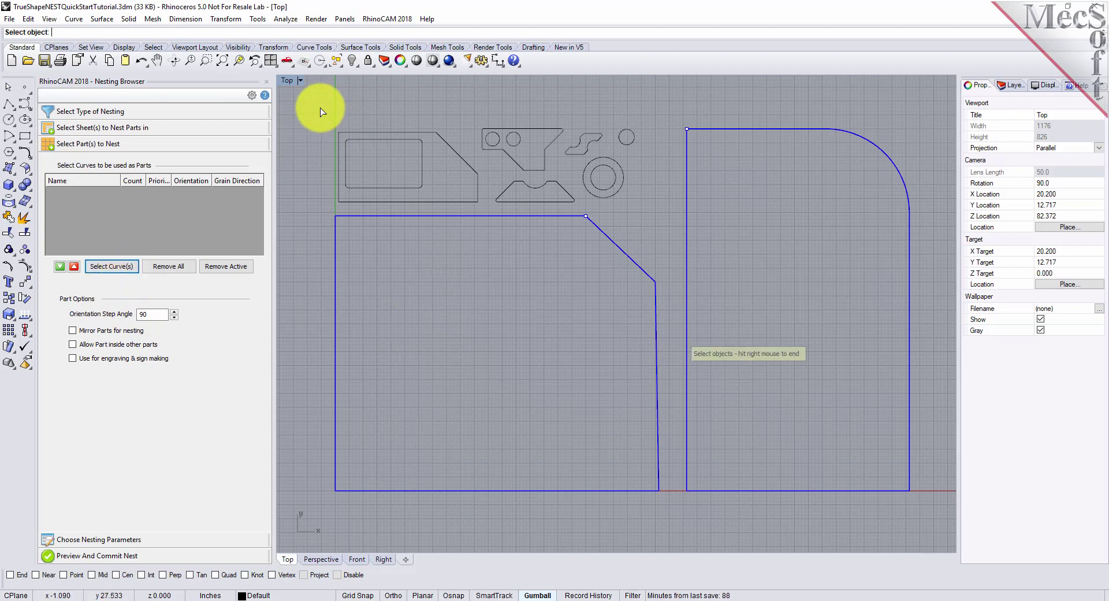
left_click_drag(317, 100, 661, 207)
key("Return")
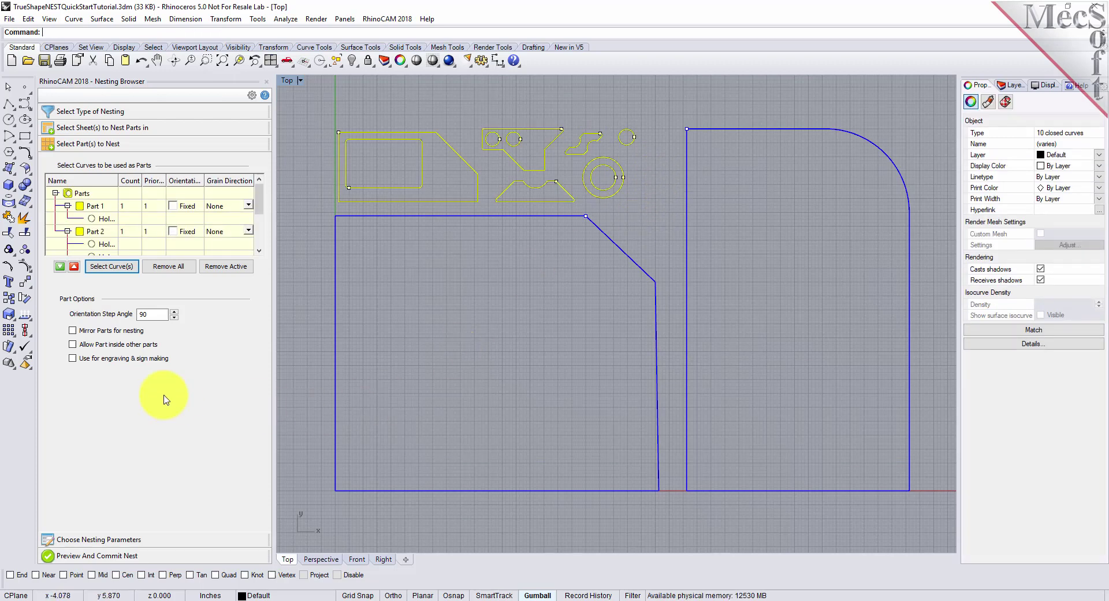
Review Part 1 through Part 6 in the parts list, returning to Part 2.
left_click(97, 207)
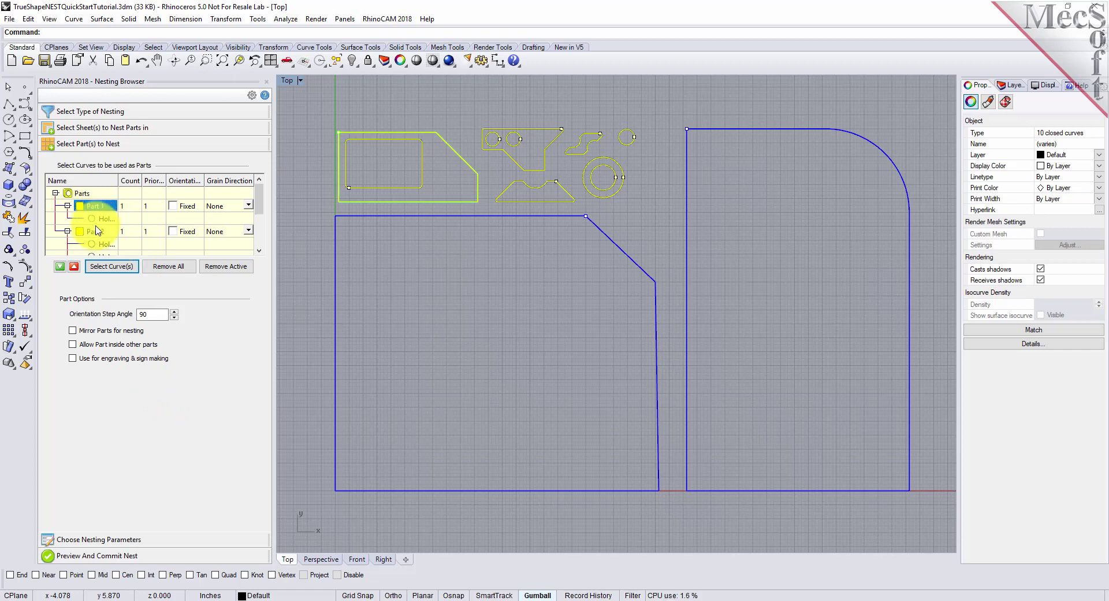
left_click(97, 231)
scroll(98, 233, "down", 1)
left_click(97, 232)
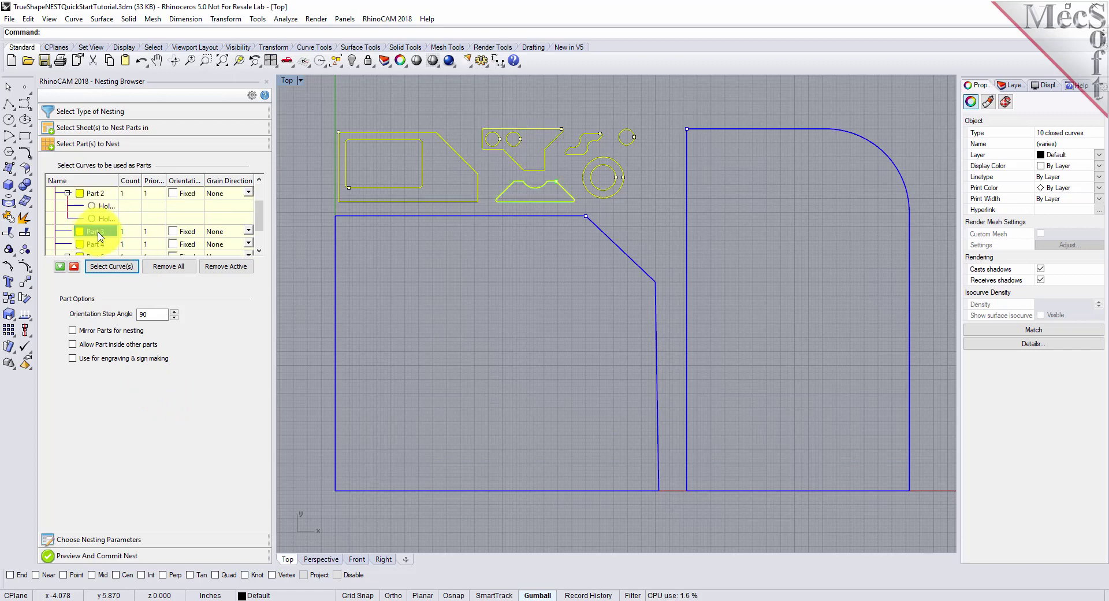
left_click(96, 244)
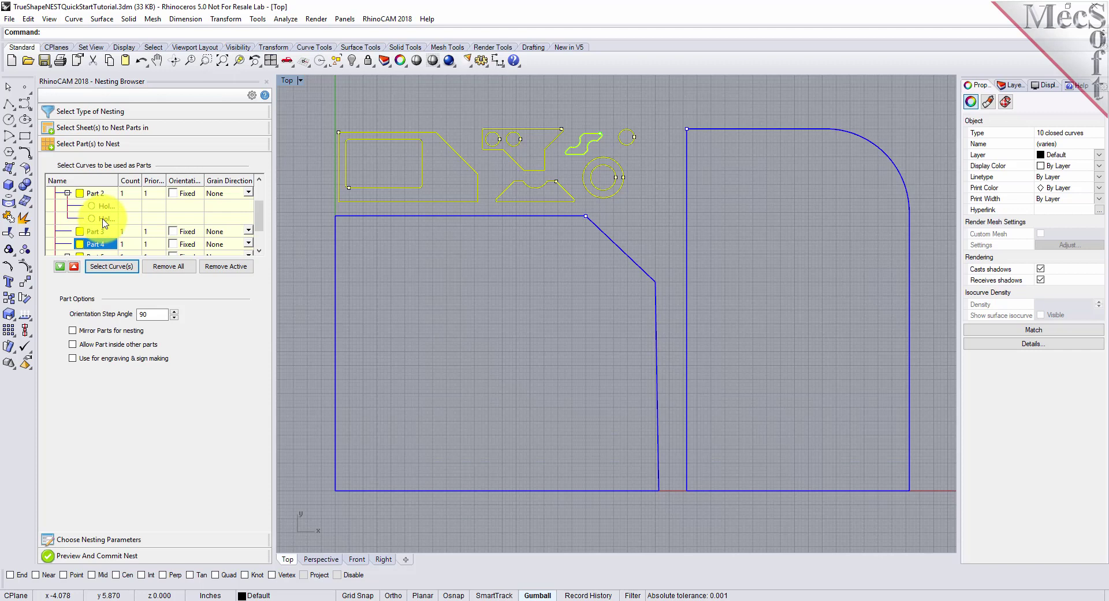
scroll(102, 225, "down", 1)
left_click(100, 219)
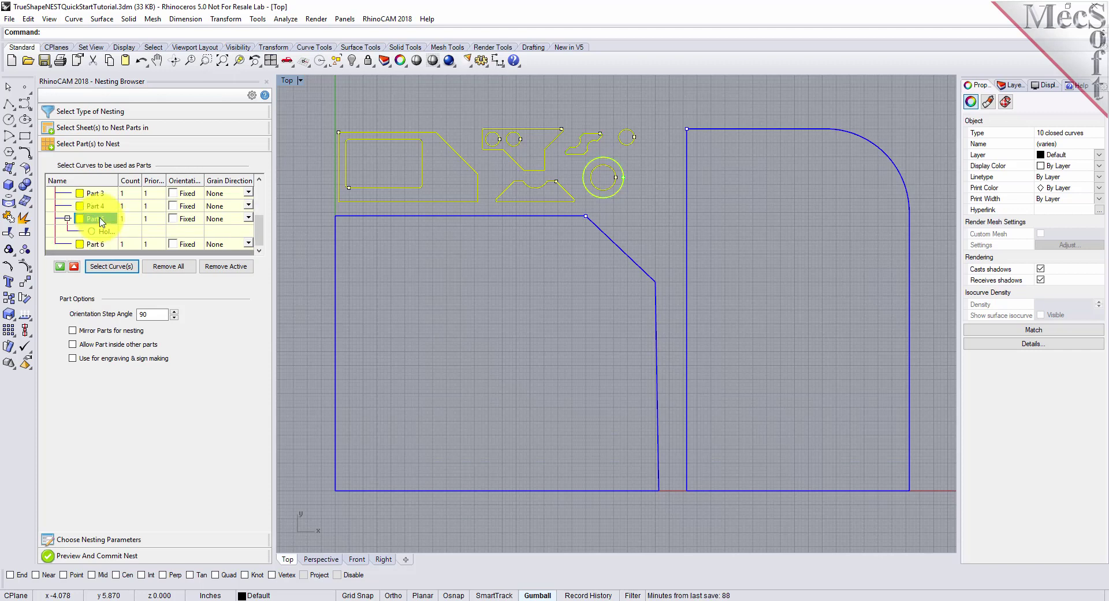
left_click(97, 244)
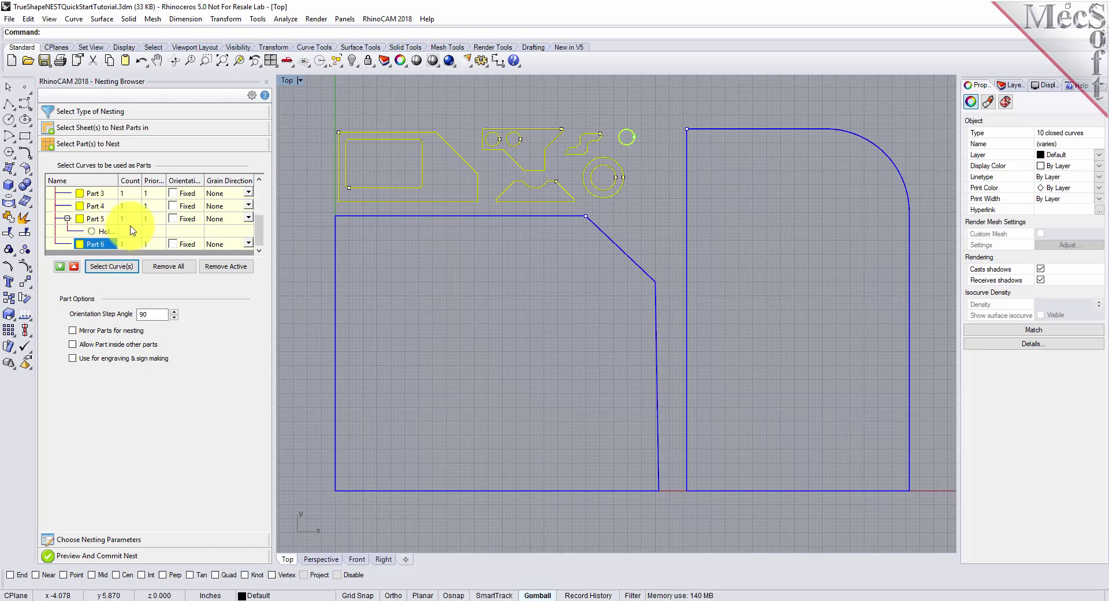
scroll(132, 231, "up", 1)
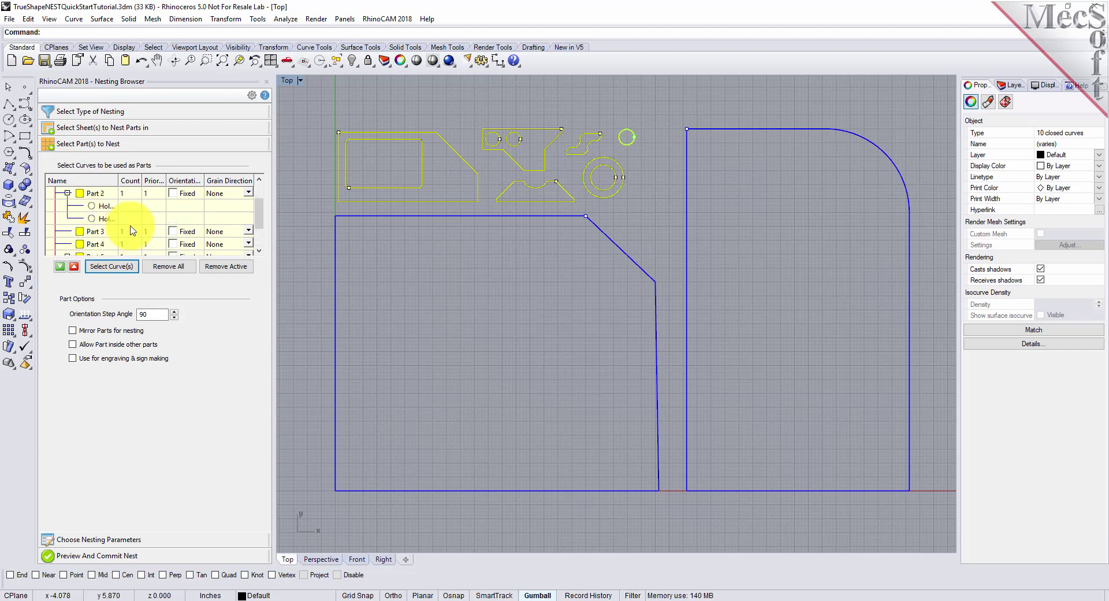
left_click(98, 197)
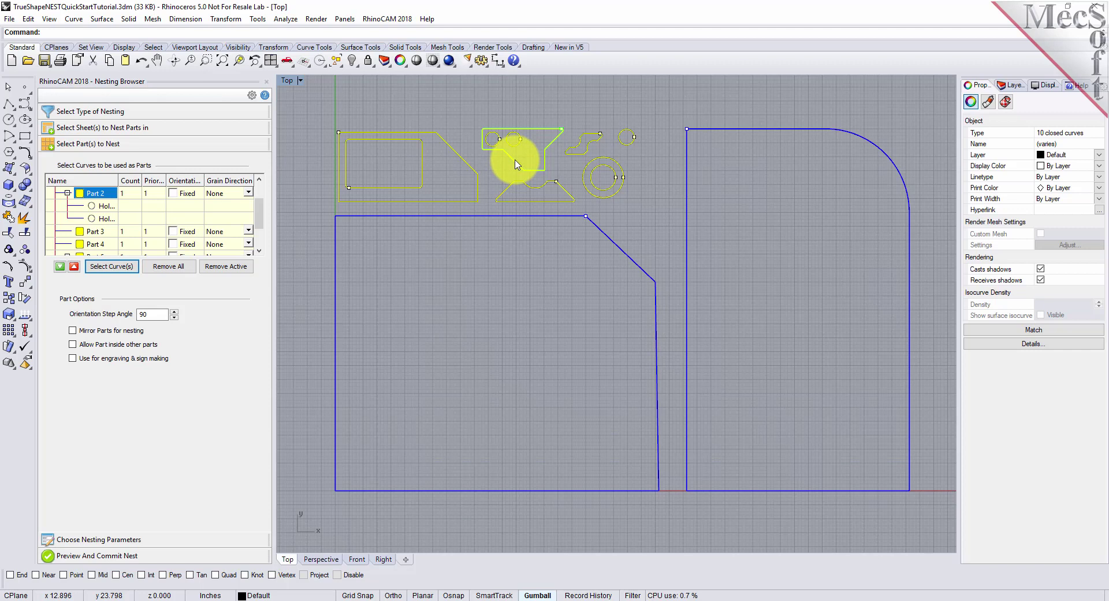
Inspect Part 2's outer outline and its two recognised holes.
left_click(480, 230)
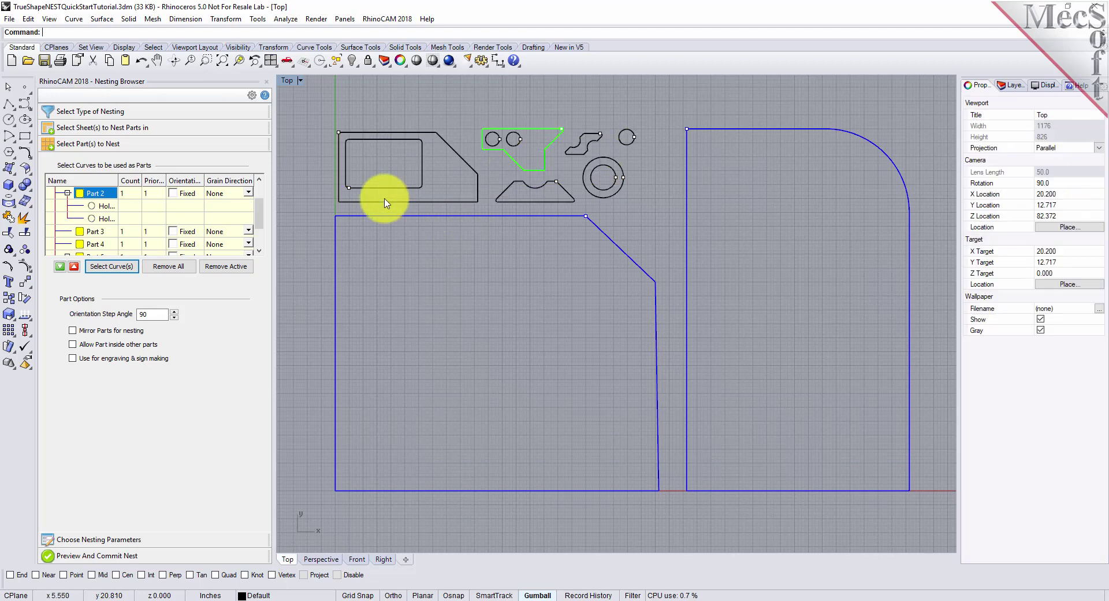
left_click(103, 206)
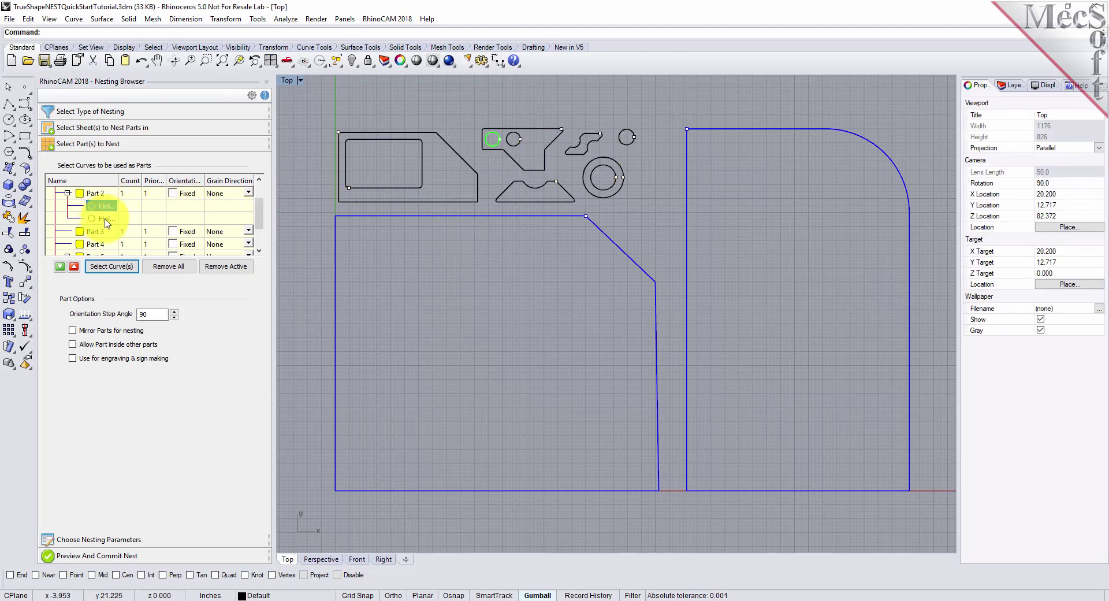
left_click(105, 219)
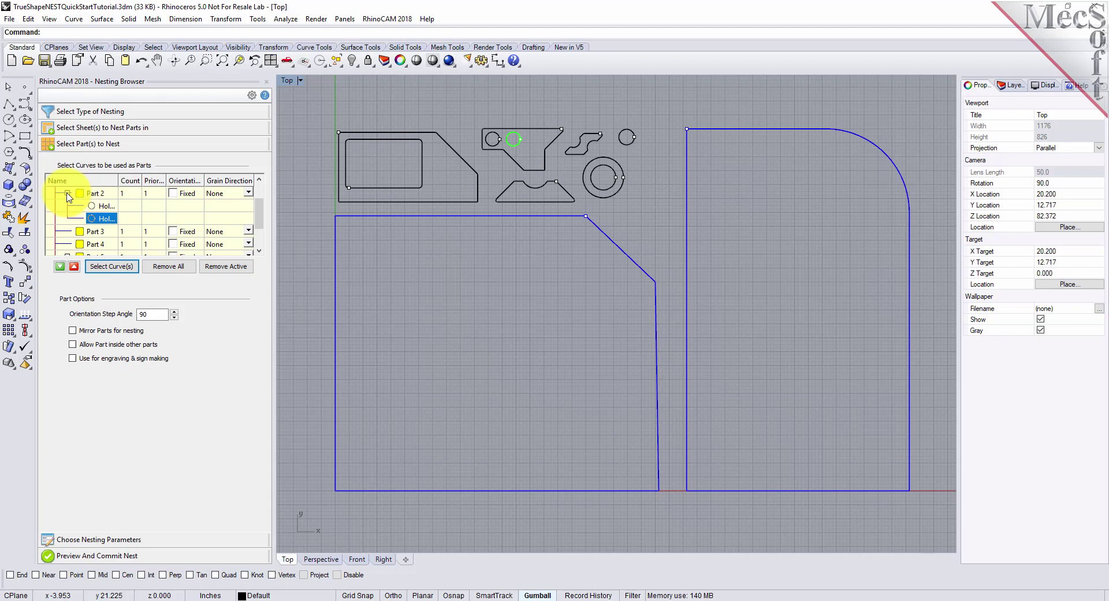
left_click(102, 195)
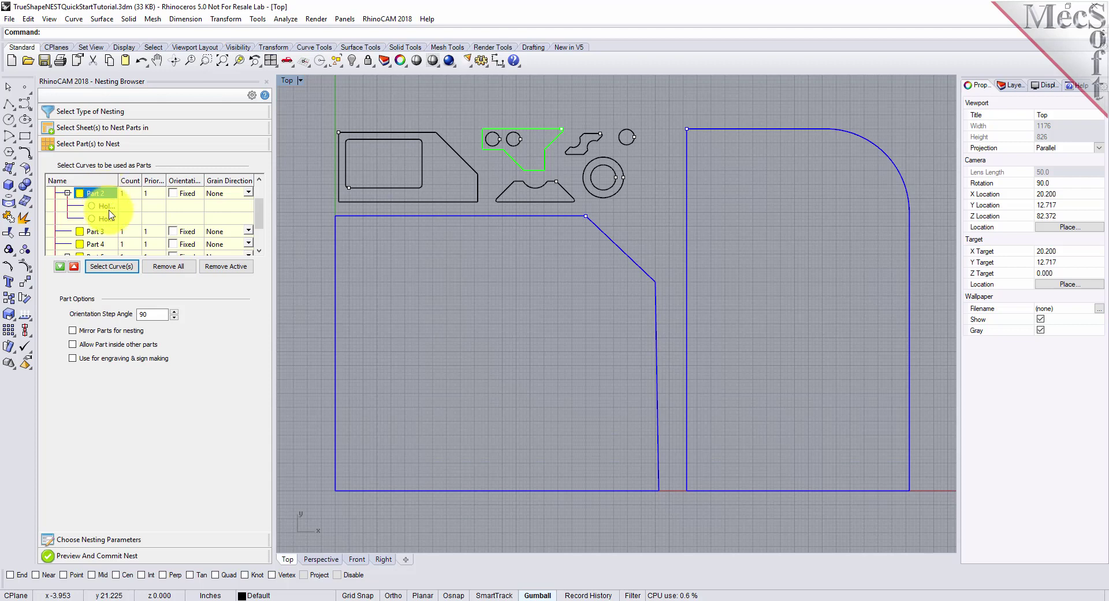
left_click(112, 209)
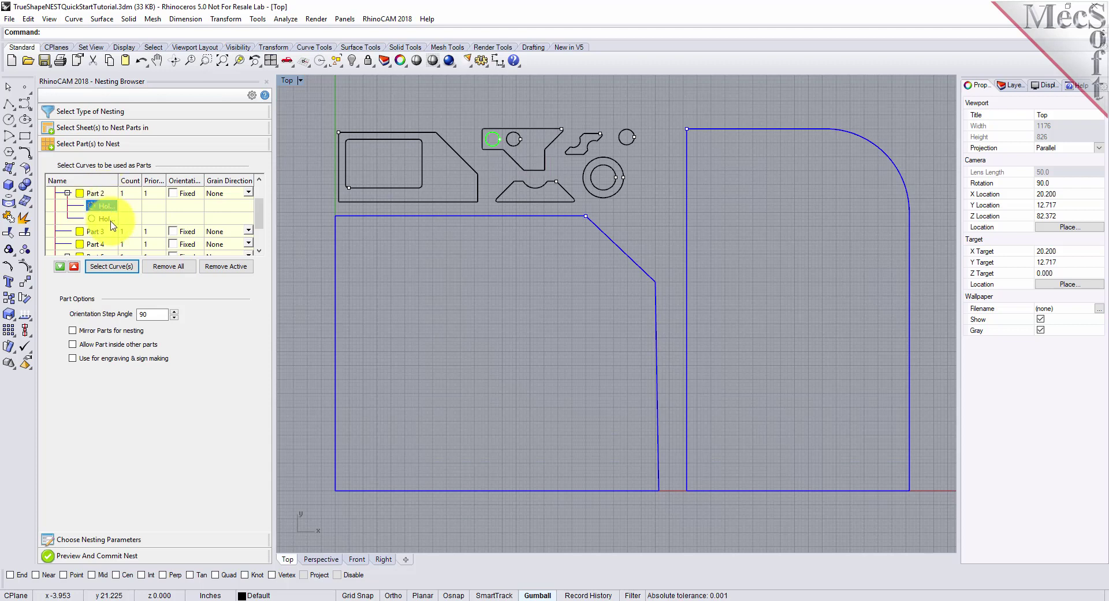
left_click(112, 222)
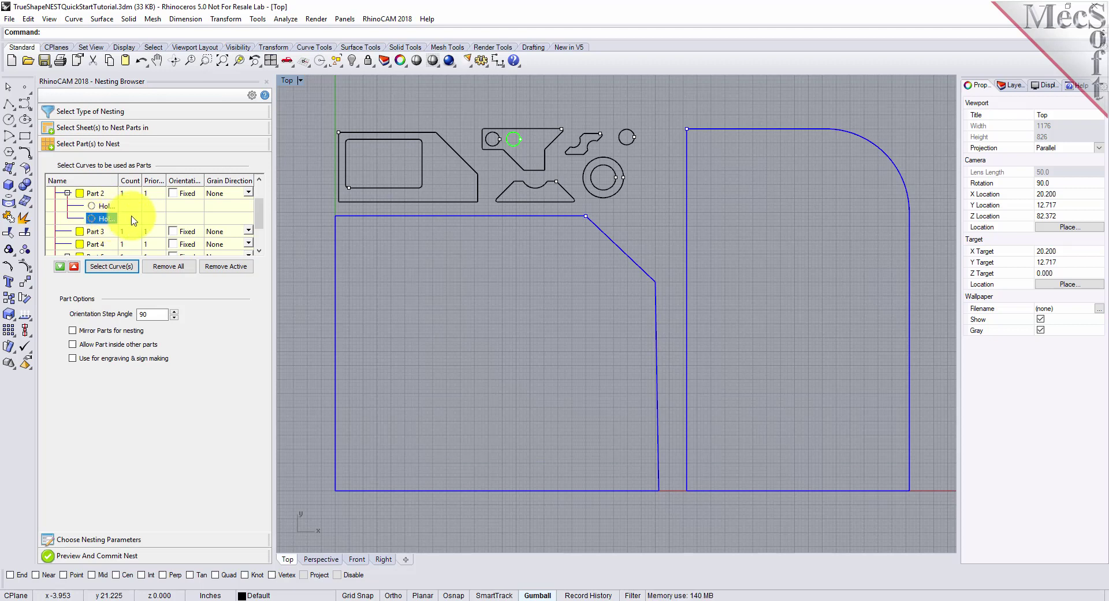
scroll(141, 216, "up", 1)
Enter counts 6, 50, 16, 16, 4 and 32 for Parts 1 through 6.
left_click(131, 207)
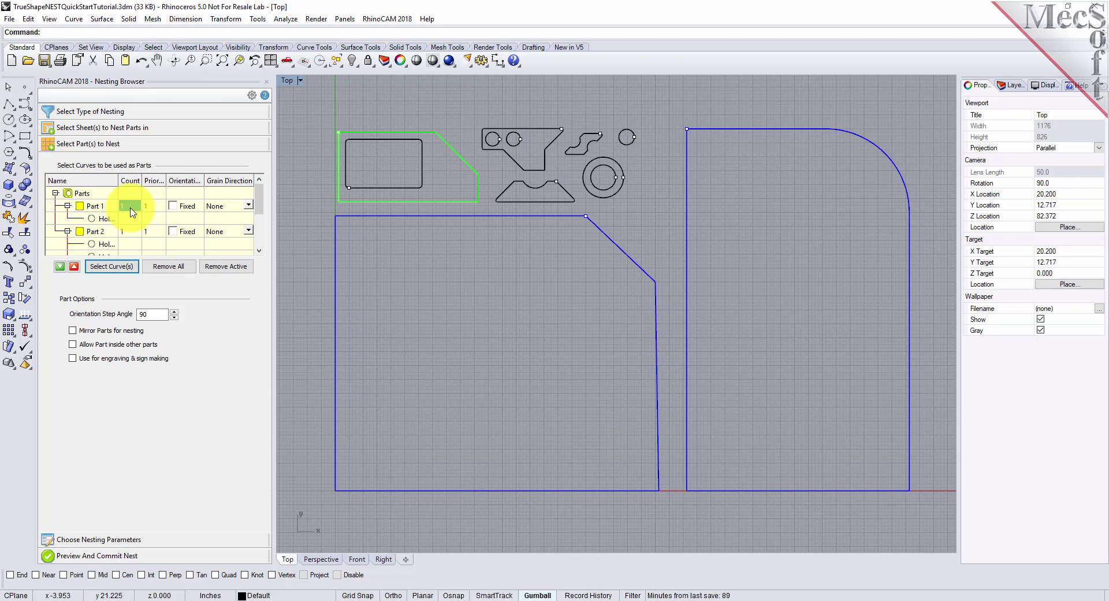
type("6")
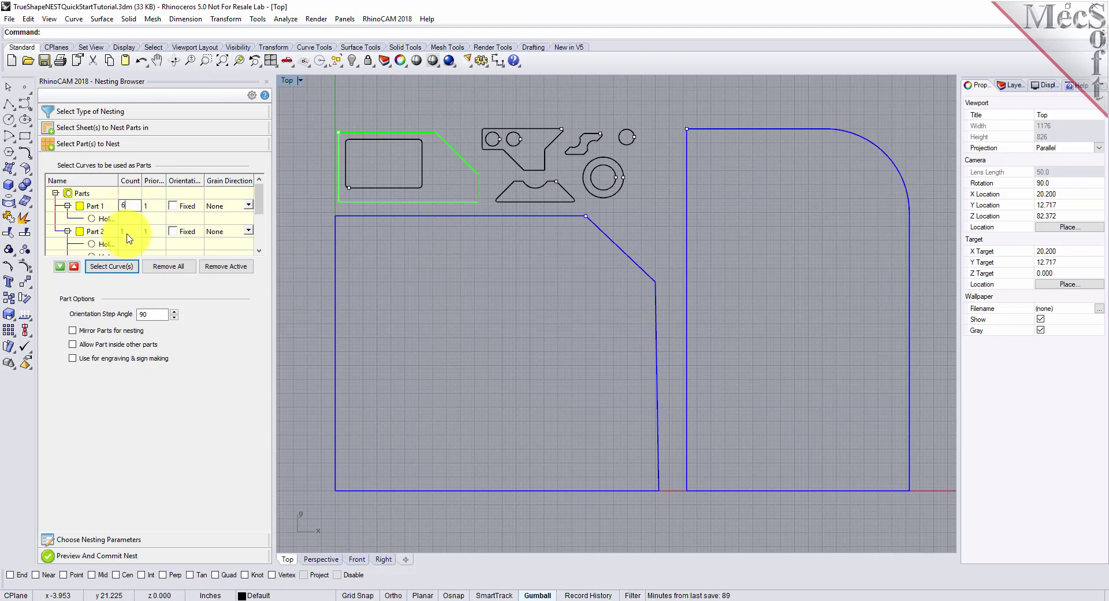
left_click(128, 234)
type("50")
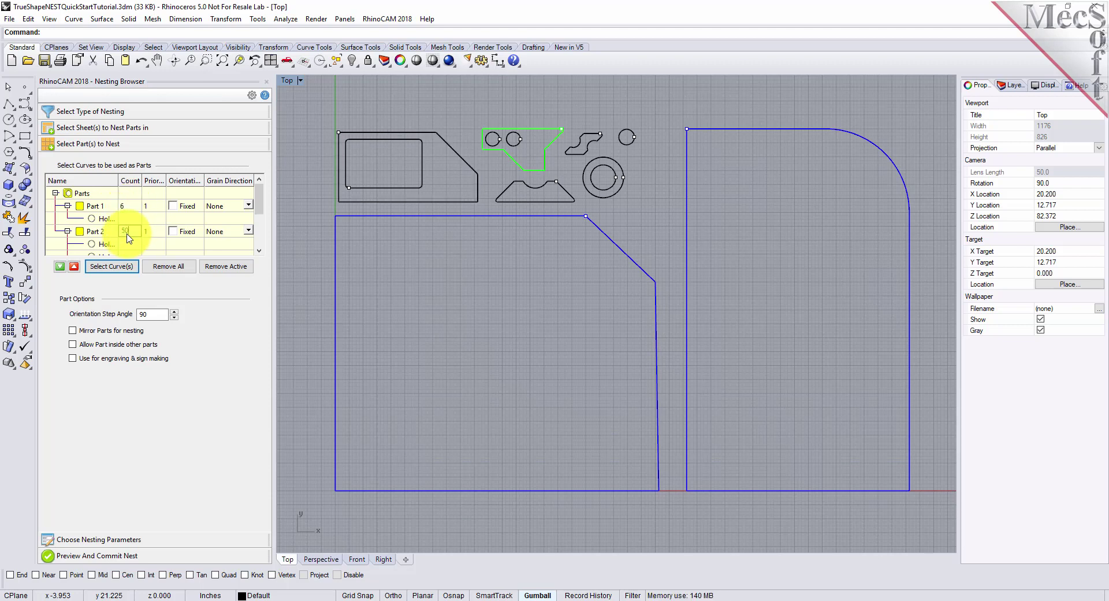
key("Return")
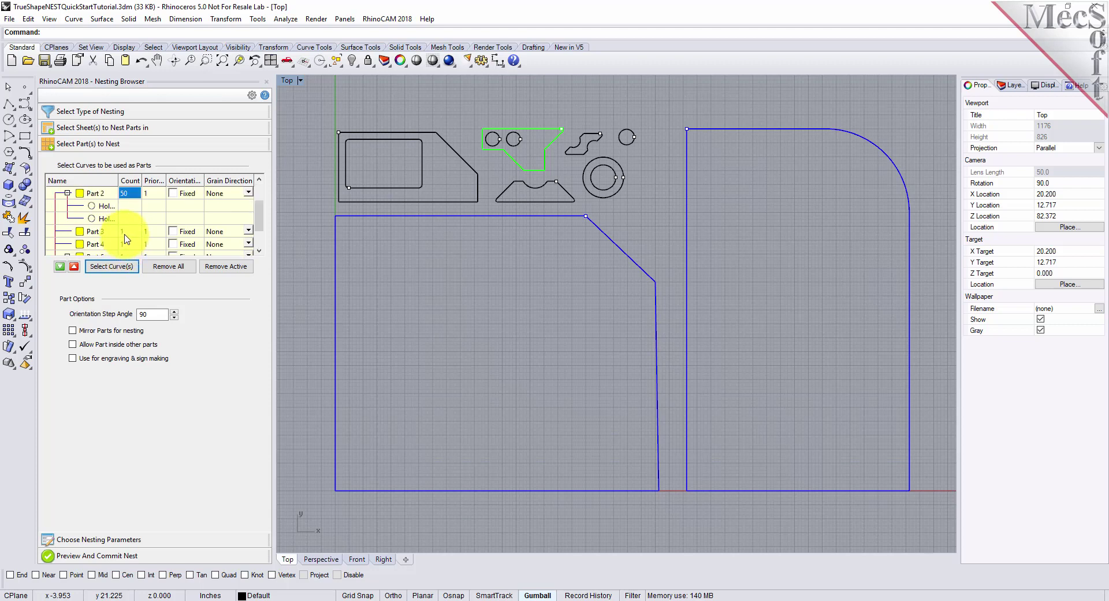
type("1")
key("Return")
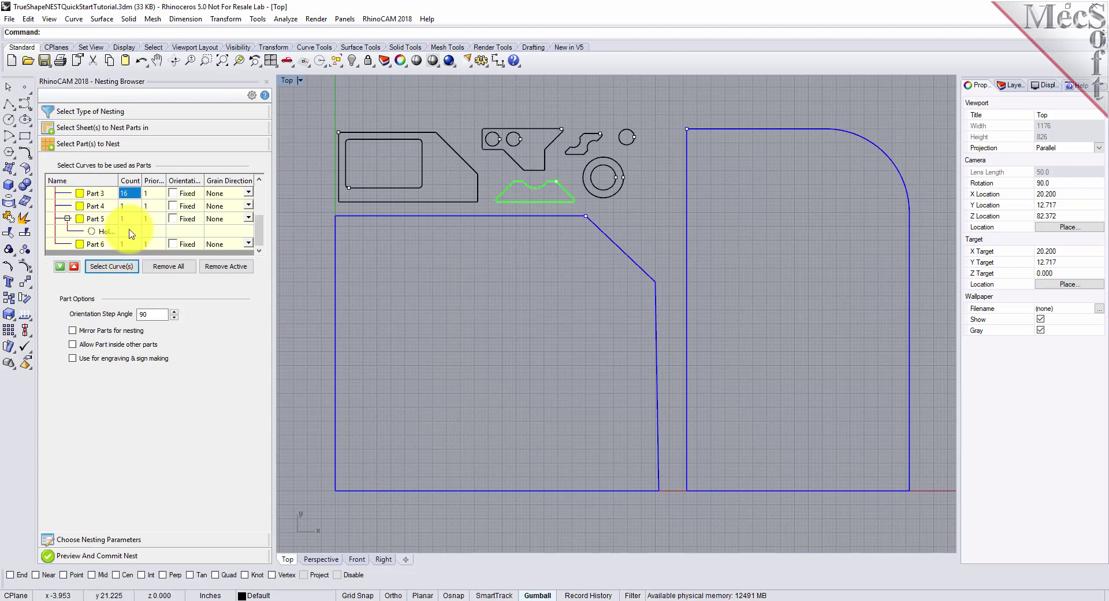
type("16")
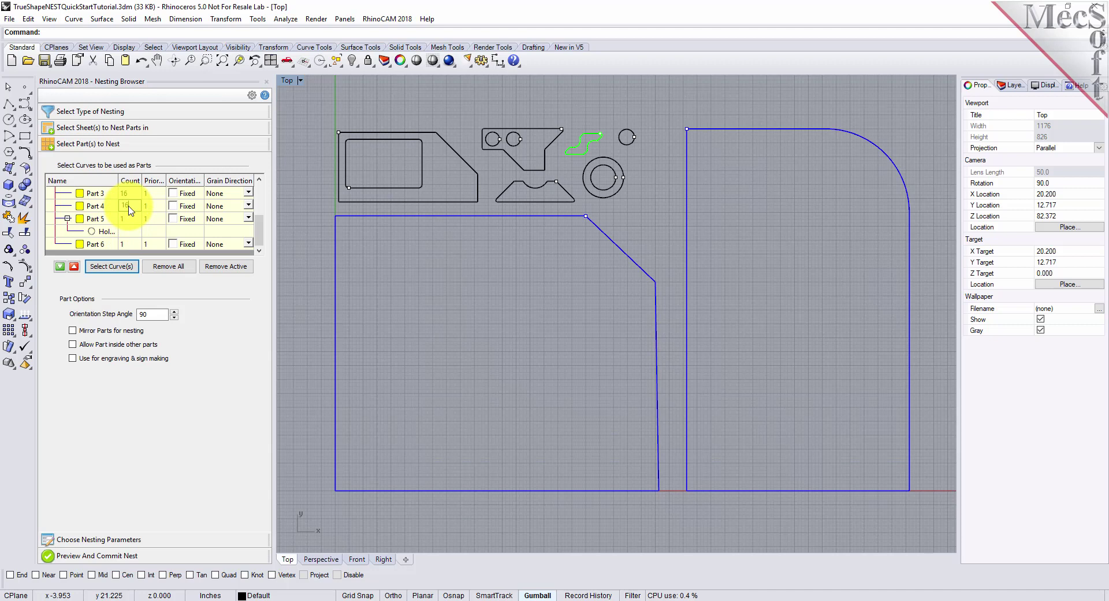
left_click(130, 222)
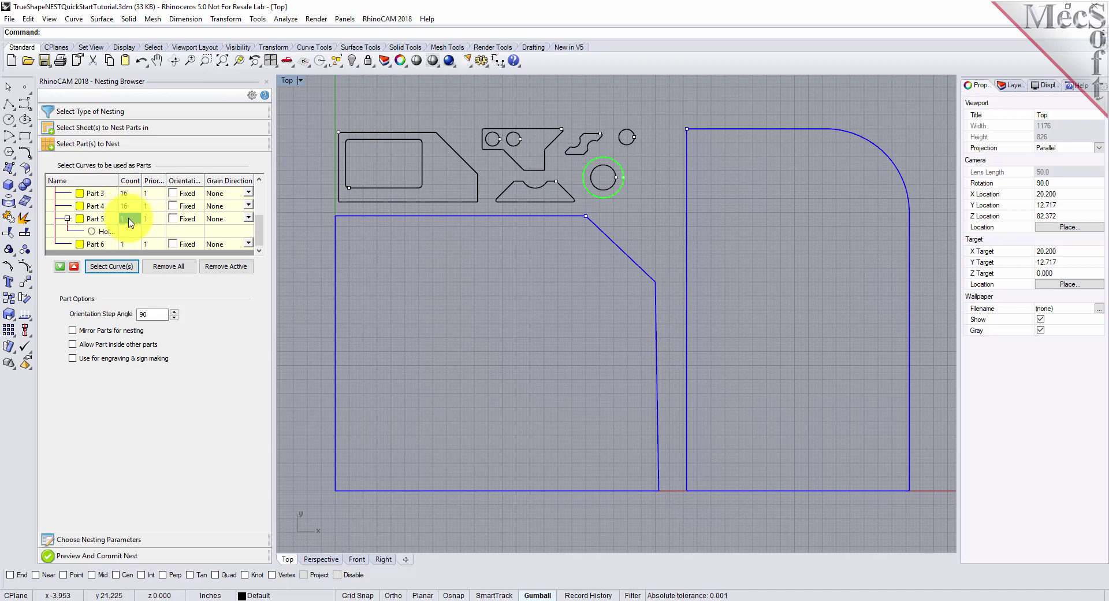
type("4")
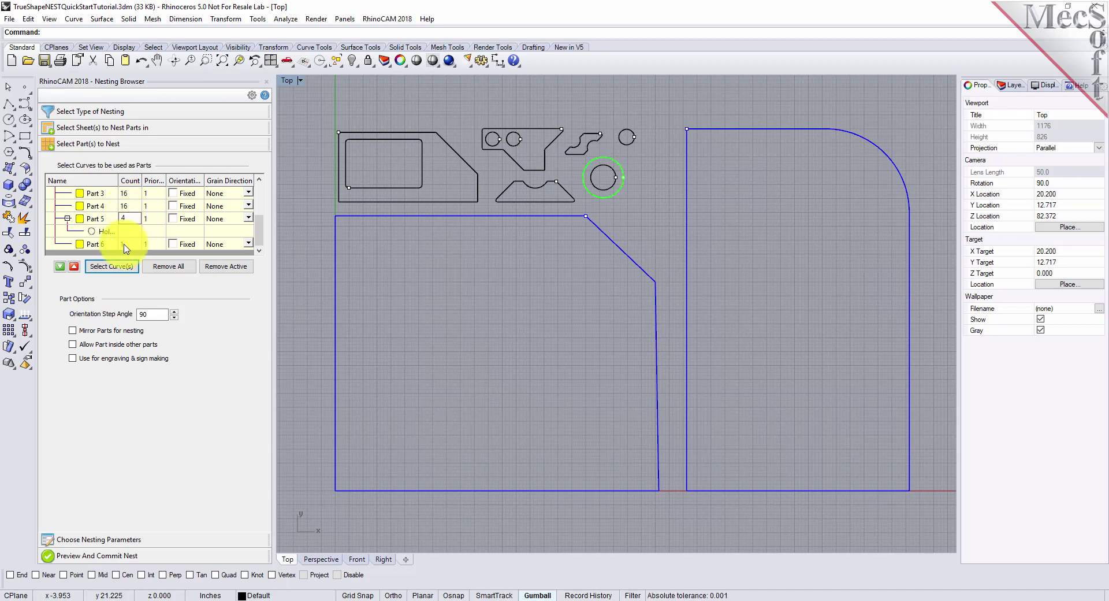
left_click(127, 245)
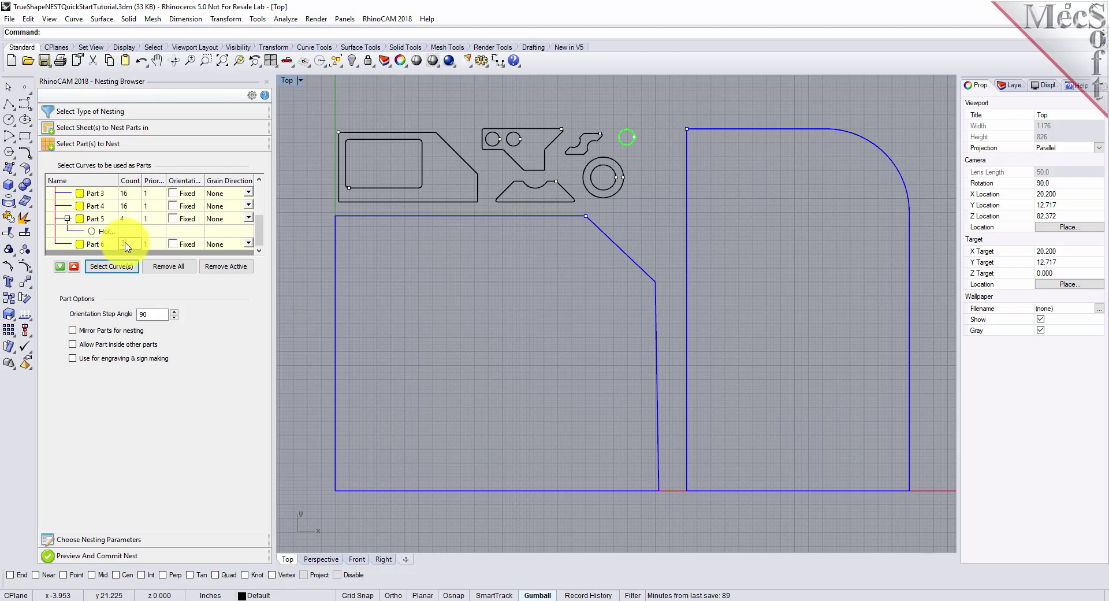
type("32")
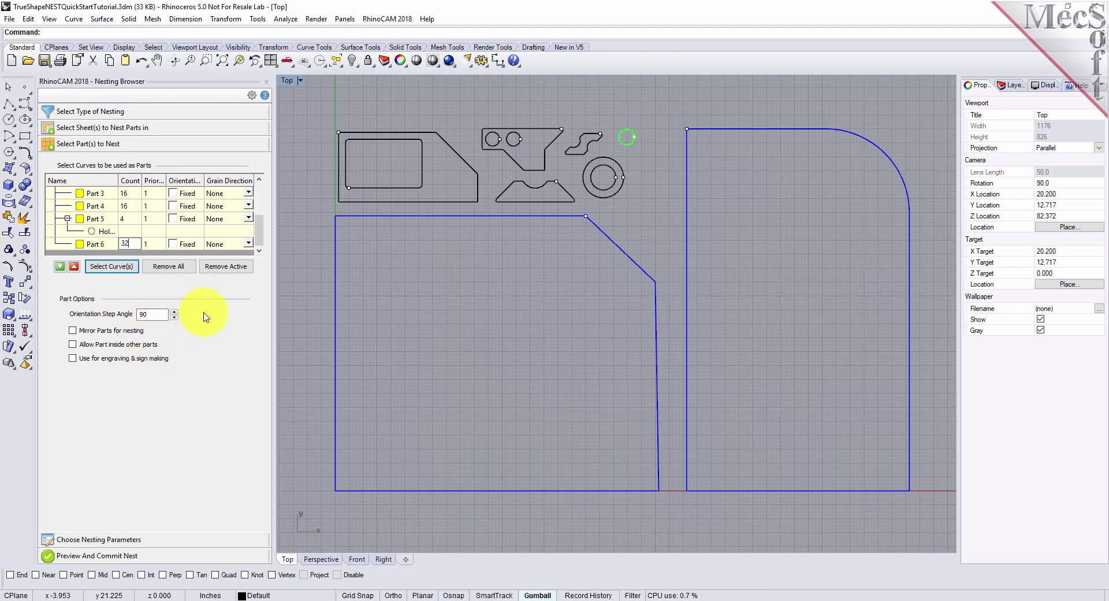
Change the Orientation Step Angle to 45 and enable Allow Part inside other parts.
left_click(163, 315)
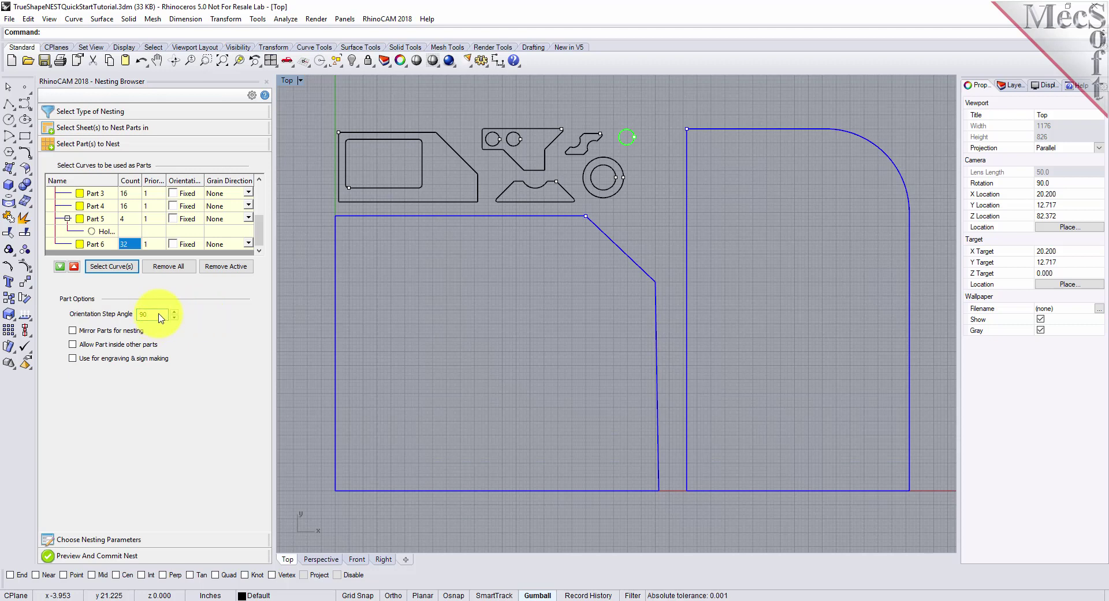
left_click_drag(162, 315, 119, 318)
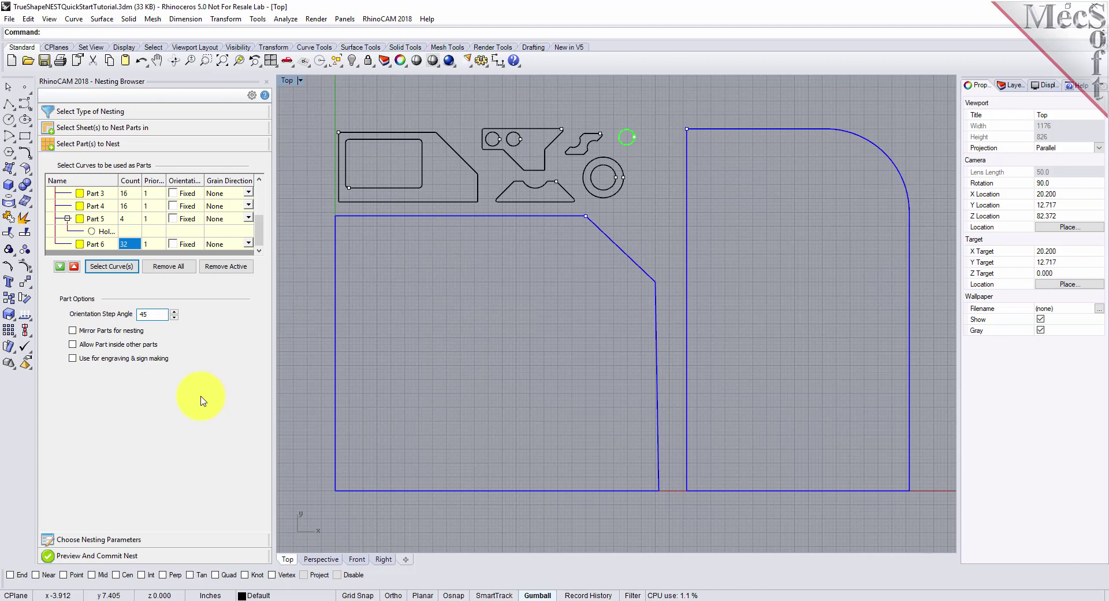
left_click(73, 345)
Select Part 2 at the top of the parts list and tick its Fixed orientation.
scroll(168, 218, "up", 2)
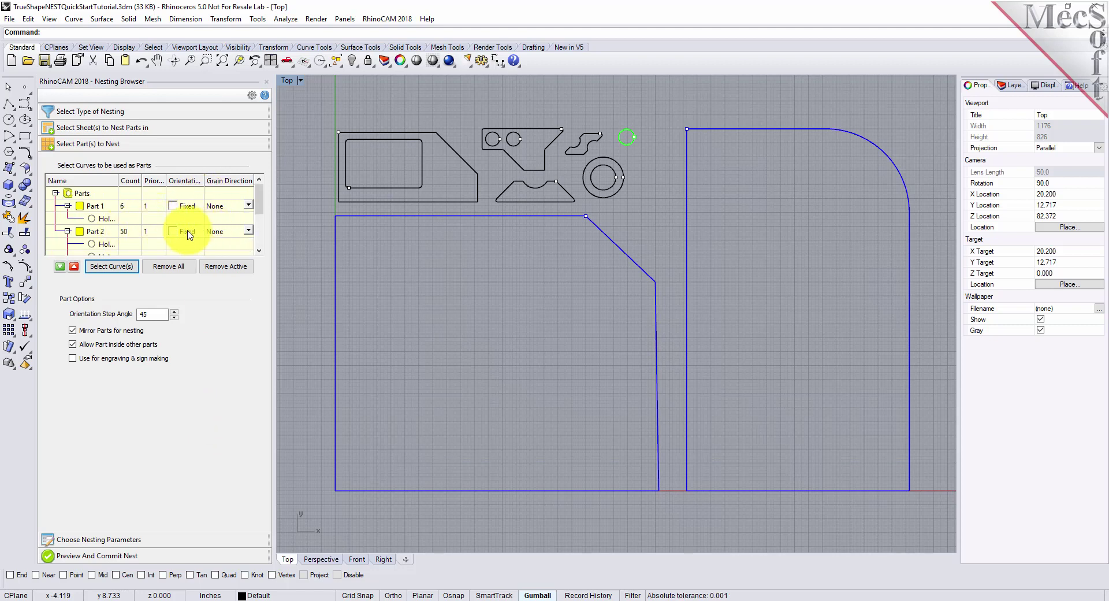
left_click(96, 231)
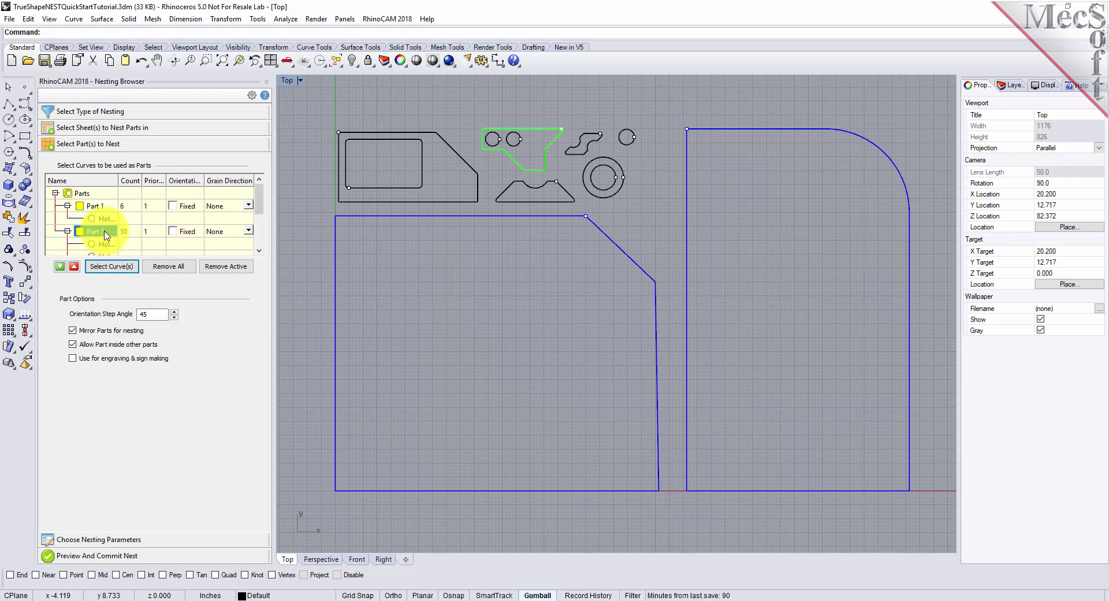
left_click(173, 232)
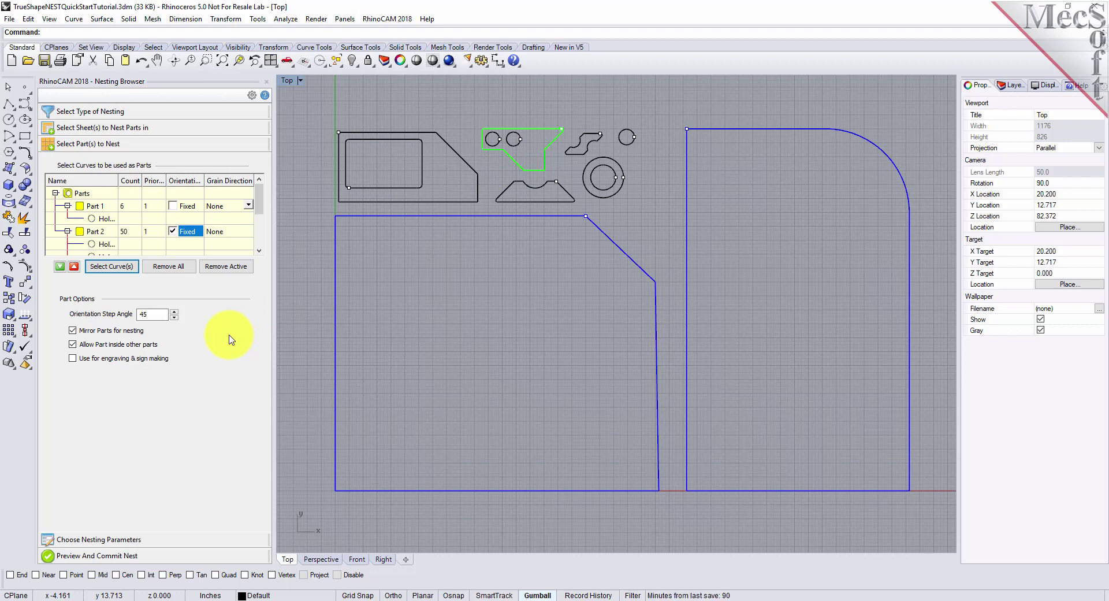
Expand Choose Nesting Parameters and set part-to-part distance 0.15 and part-to-sheet 0.25.
left_click(124, 539)
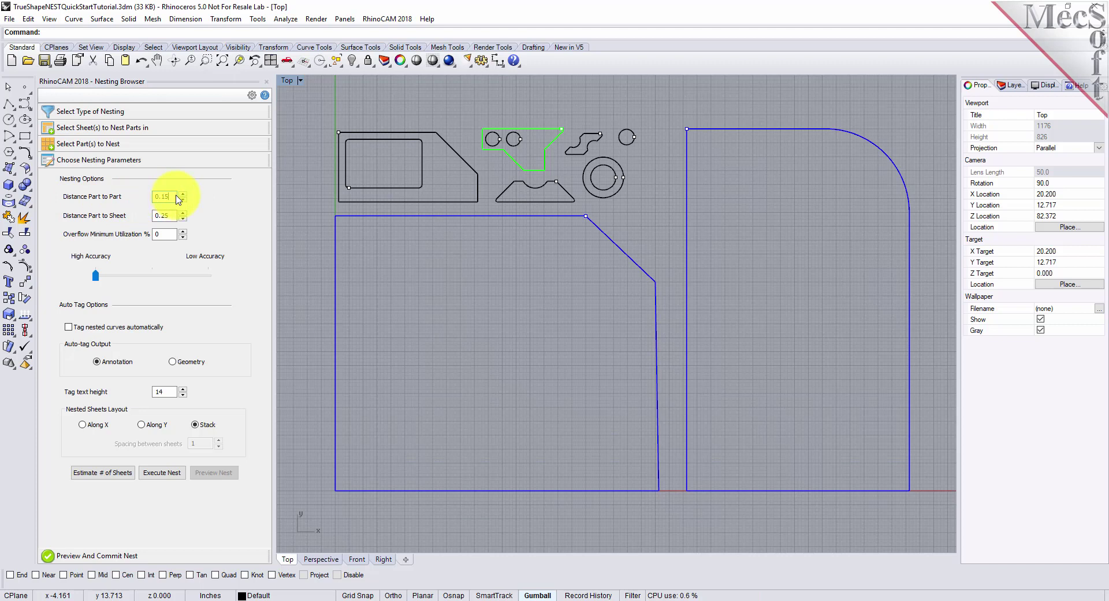
left_click_drag(173, 197, 134, 201)
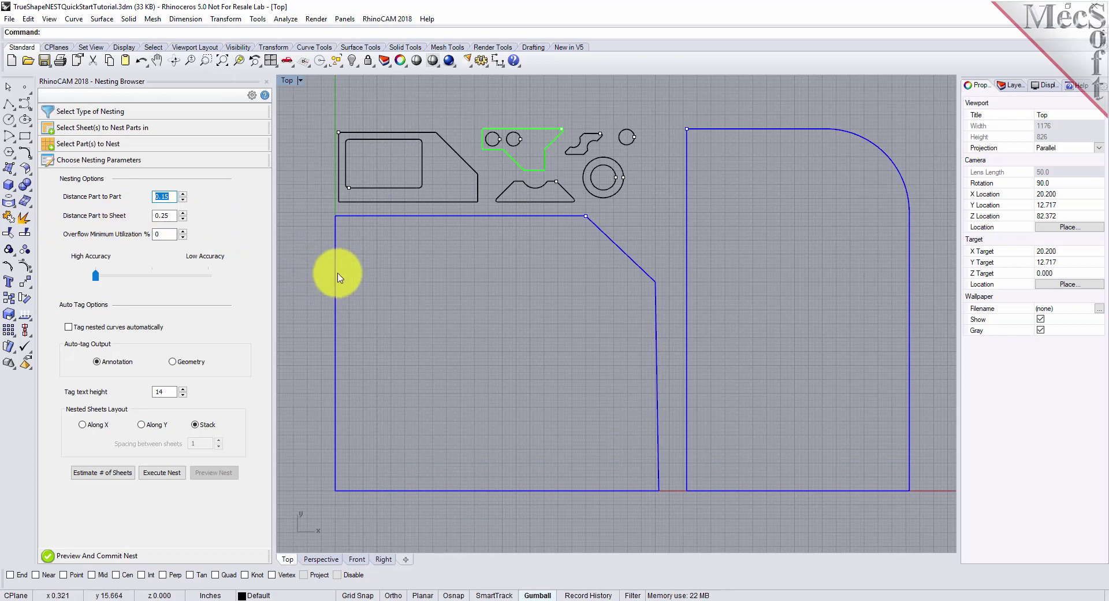
left_click(154, 216)
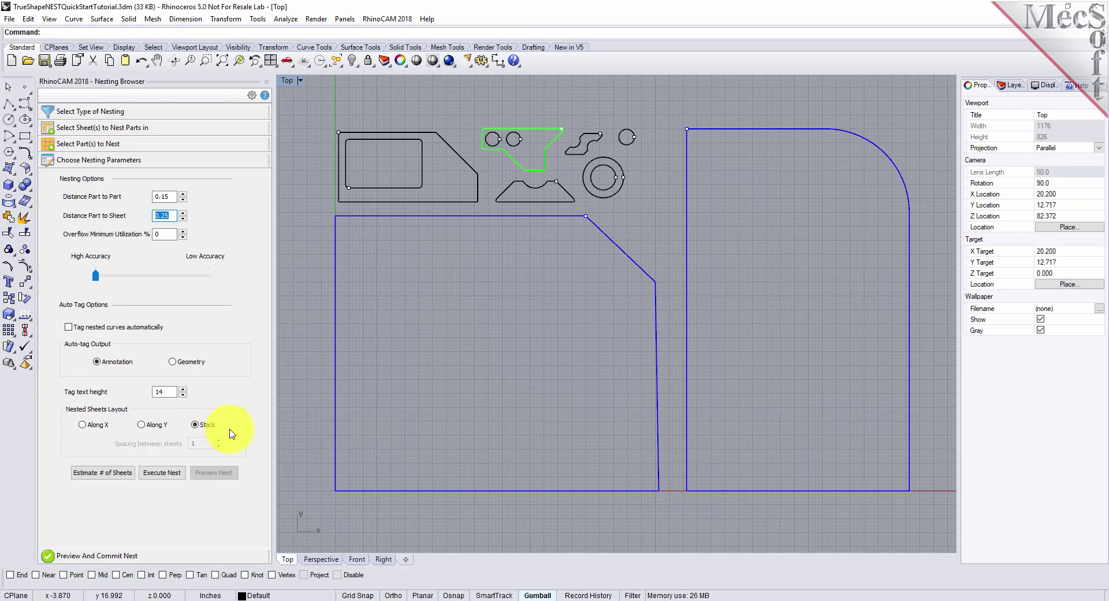
Execute the nest and preview it: four sheets, Sheet 1-1 at 74.59% utilization.
left_click(170, 473)
left_click(227, 474)
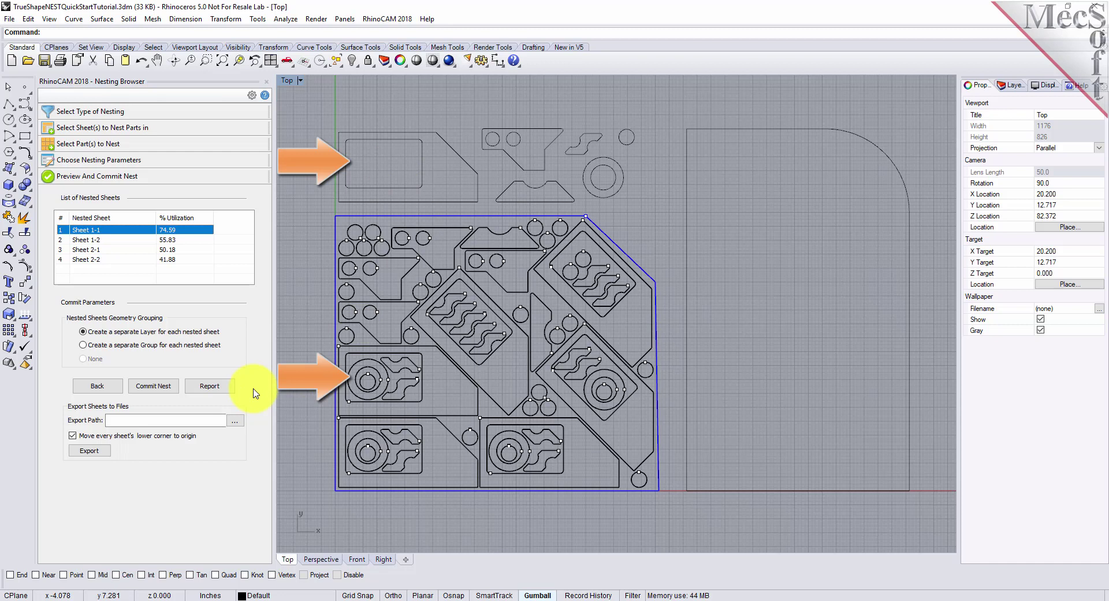
Set Sheet 1's grain direction to Along X and accept the warning.
left_click(108, 130)
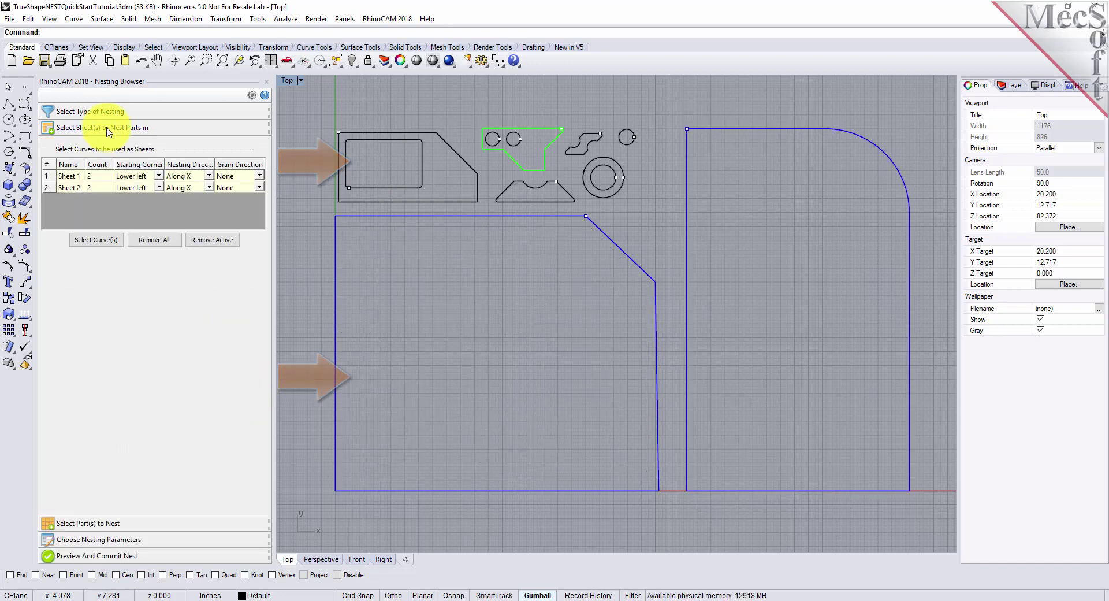
left_click(257, 176)
left_click(258, 176)
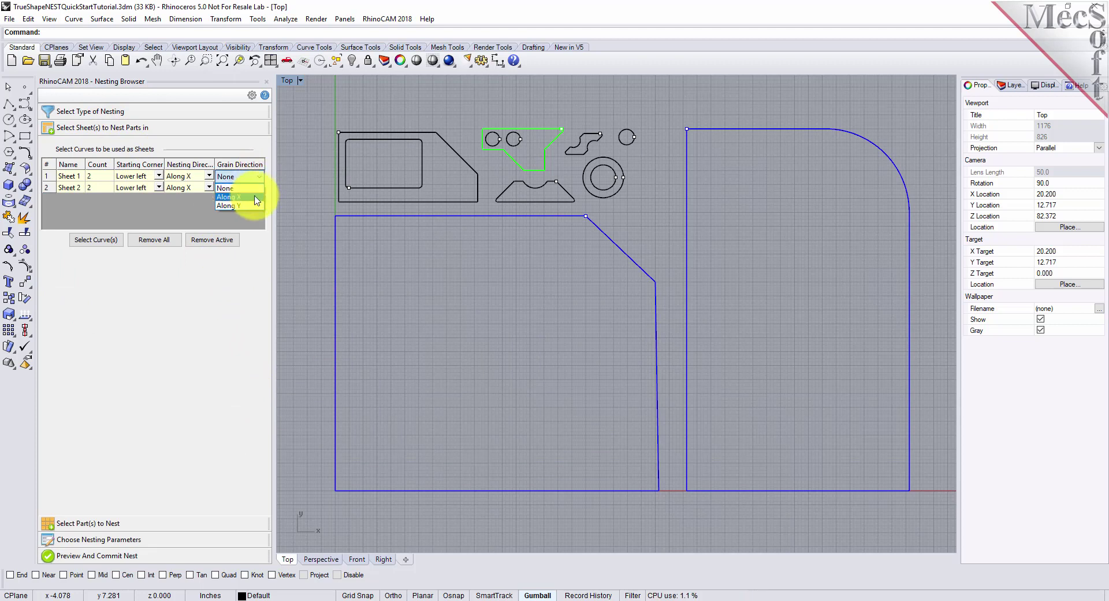
left_click(254, 197)
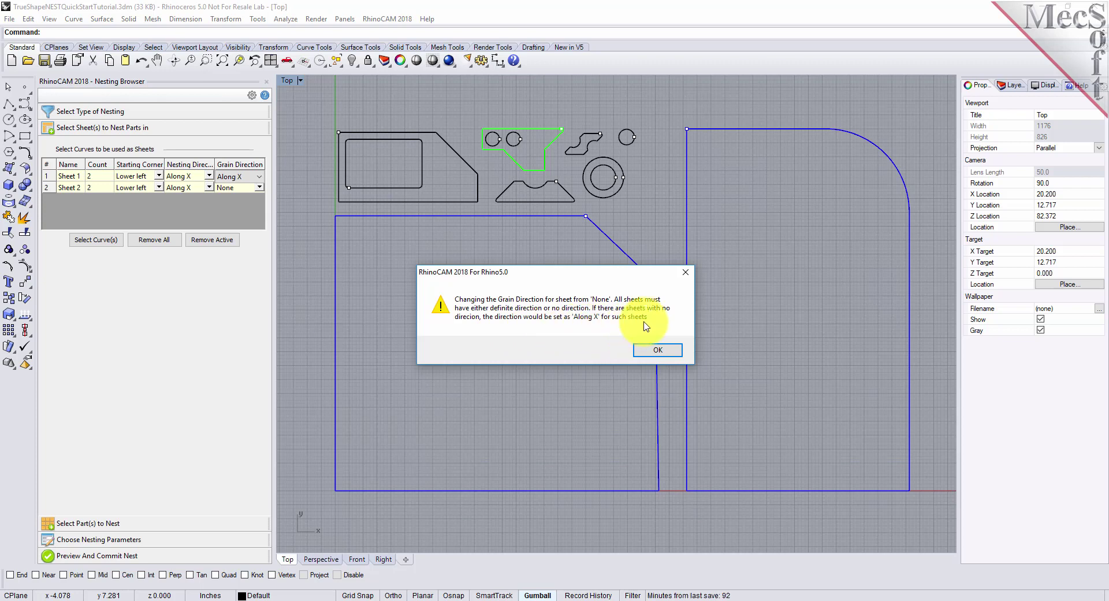
left_click(657, 350)
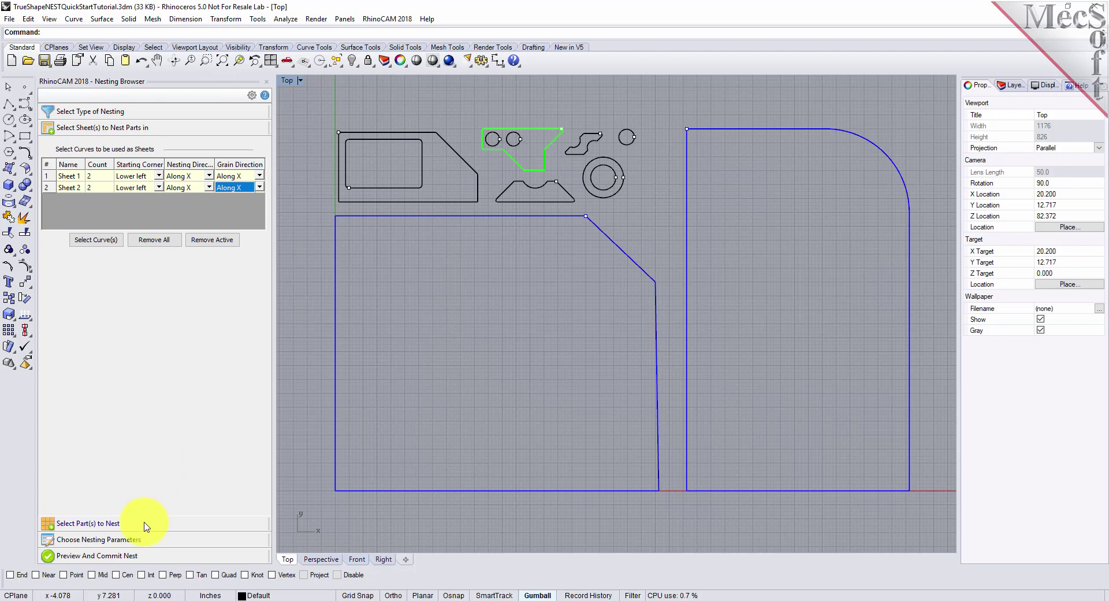
Set Part 1's grain direction to Along Y.
left_click(116, 524)
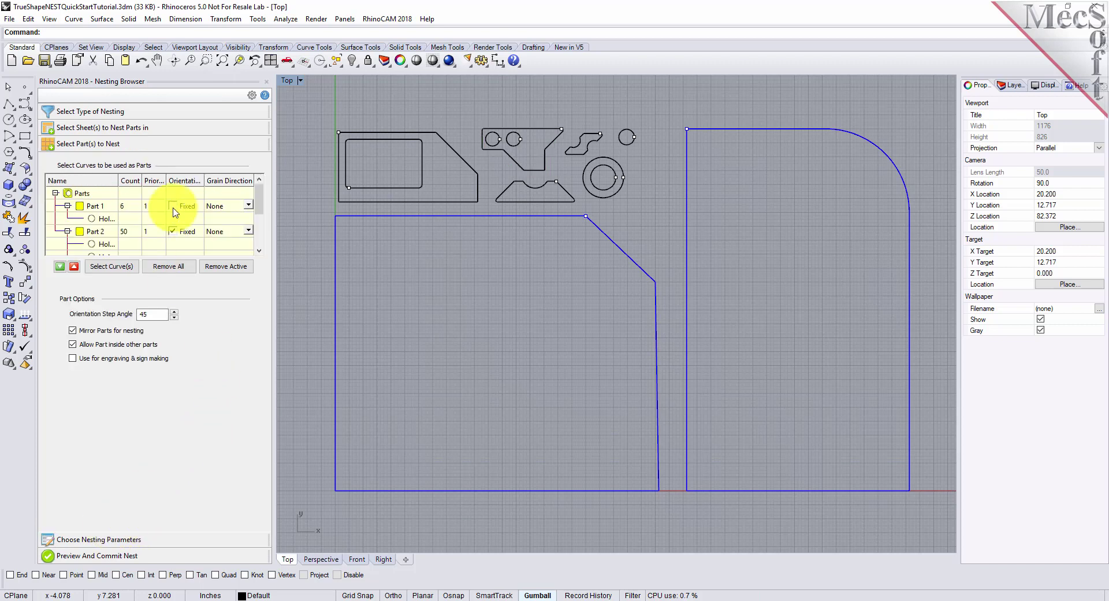
left_click(107, 207)
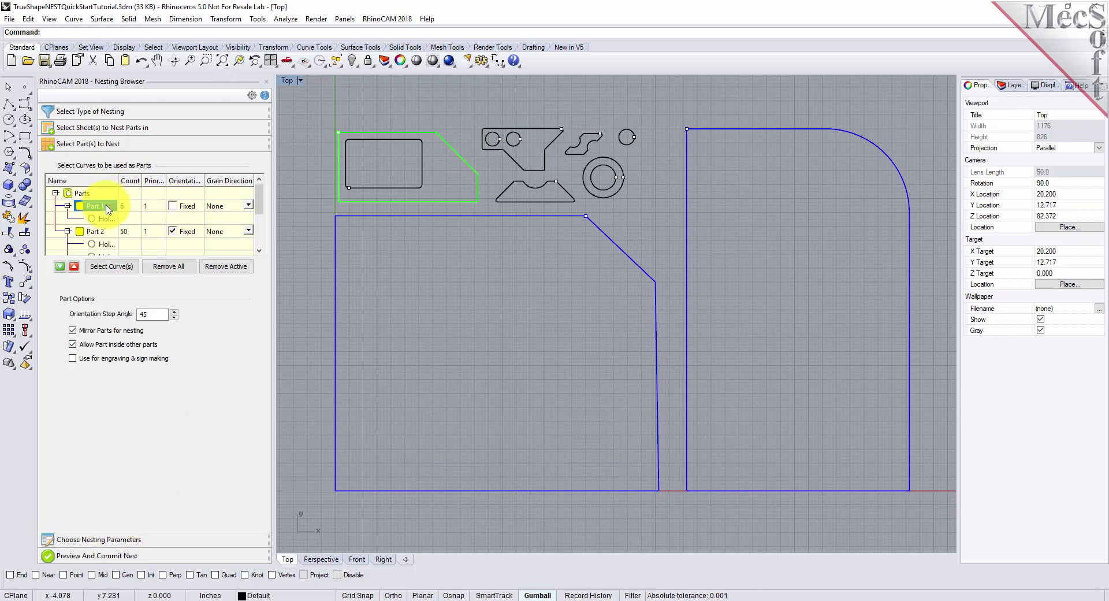
left_click(248, 206)
left_click(247, 206)
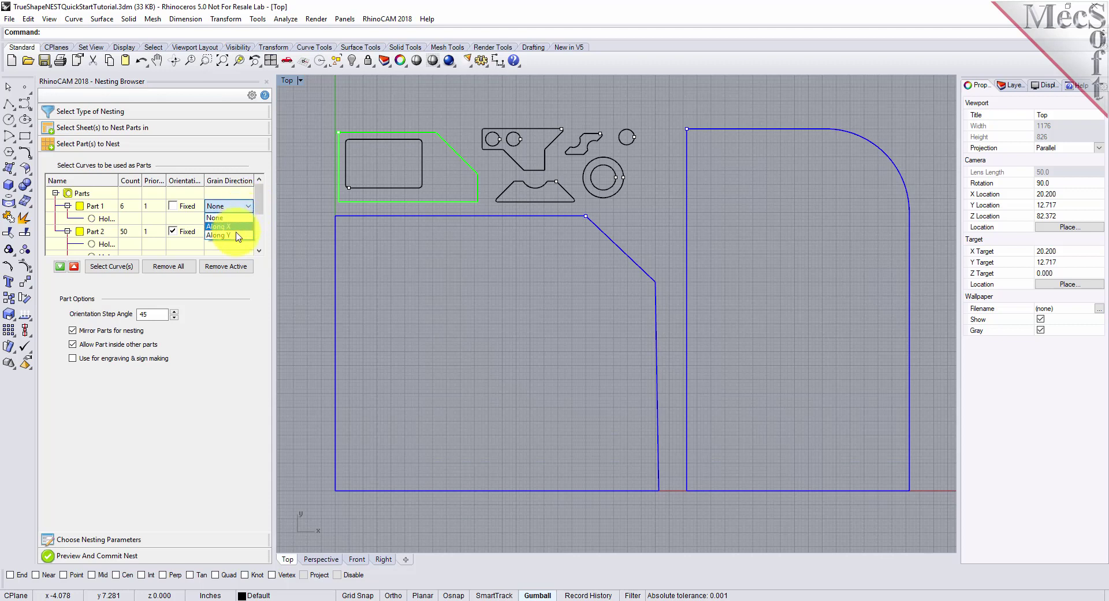
left_click(231, 235)
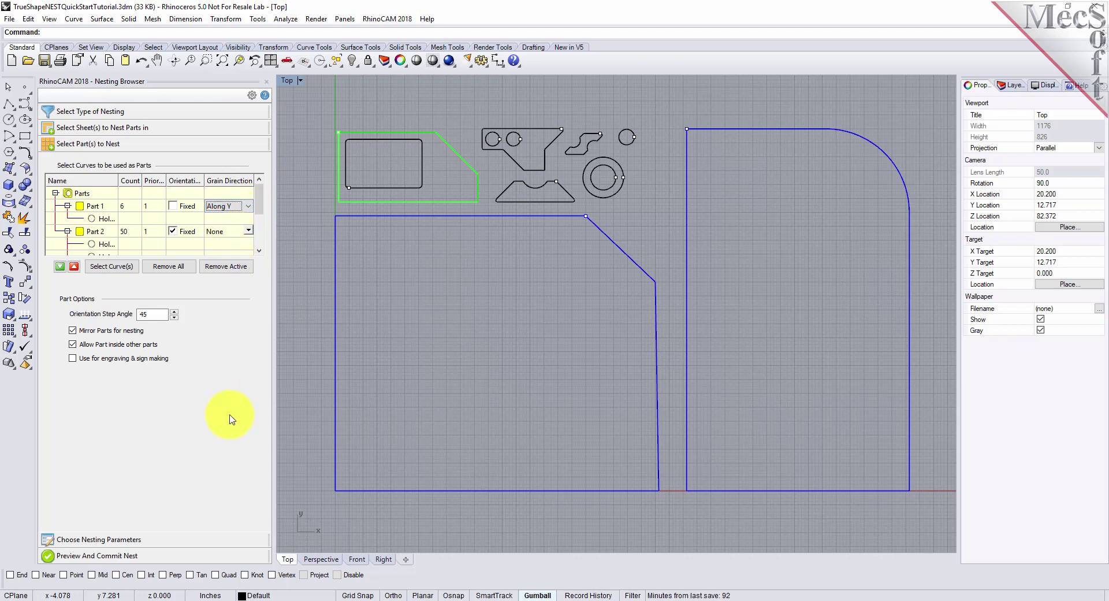
Re-run the nest with the grain settings and preview the results.
left_click(126, 540)
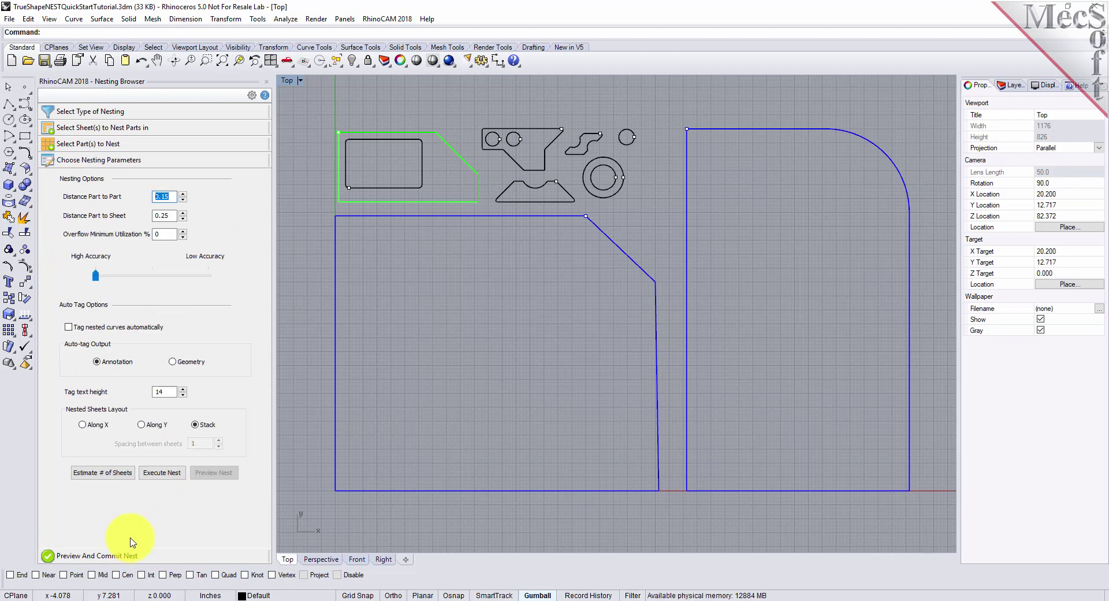
left_click(168, 474)
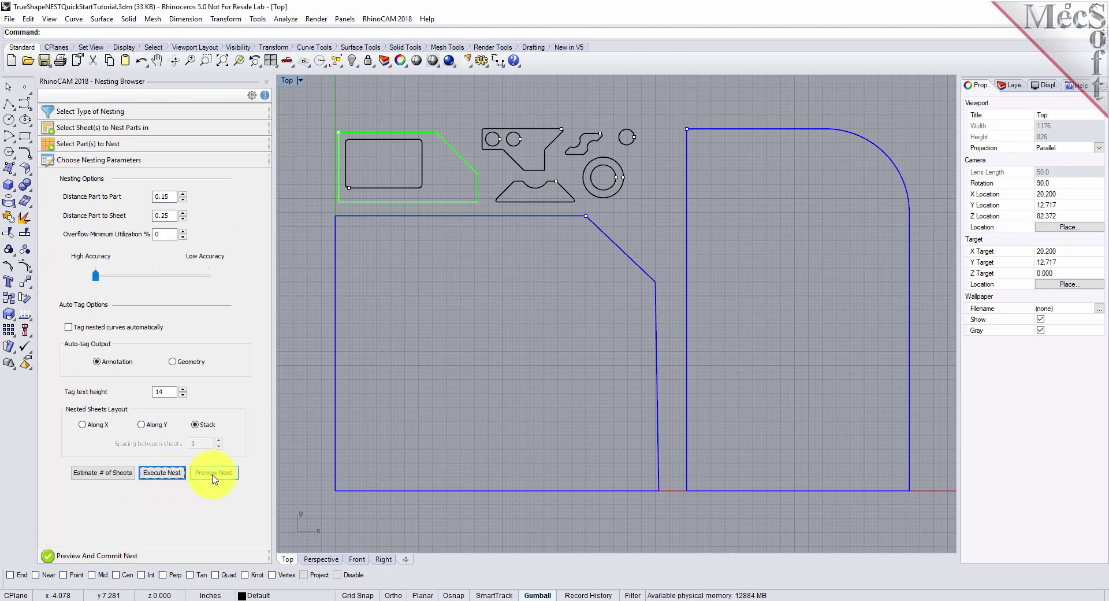
left_click(212, 473)
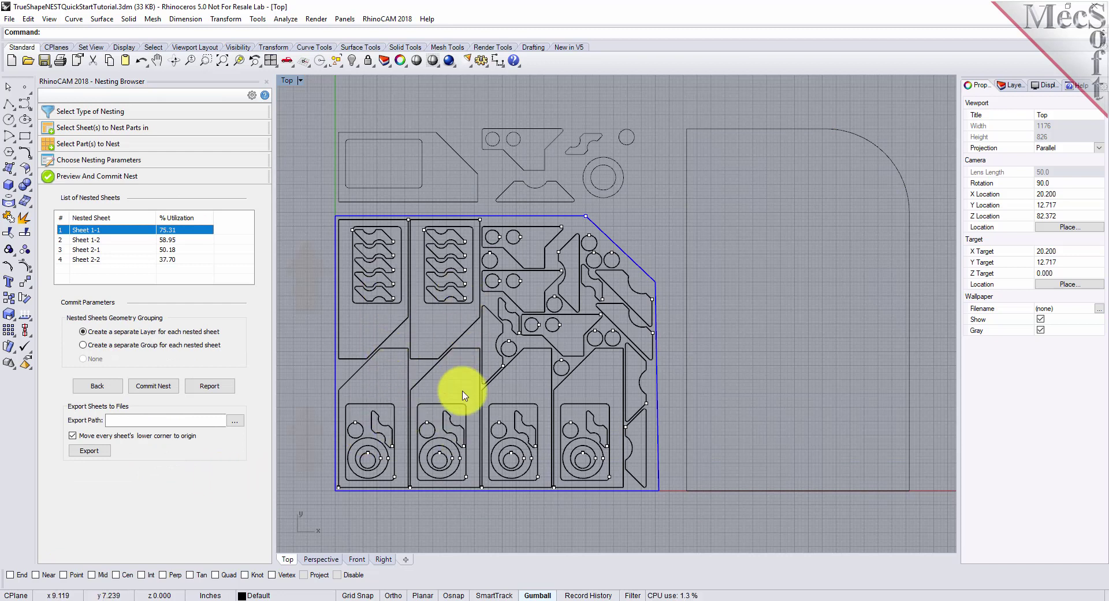
Review the layouts of Sheets 1-2, 2-1 and 2-2 in the nested sheets list.
left_click(78, 240)
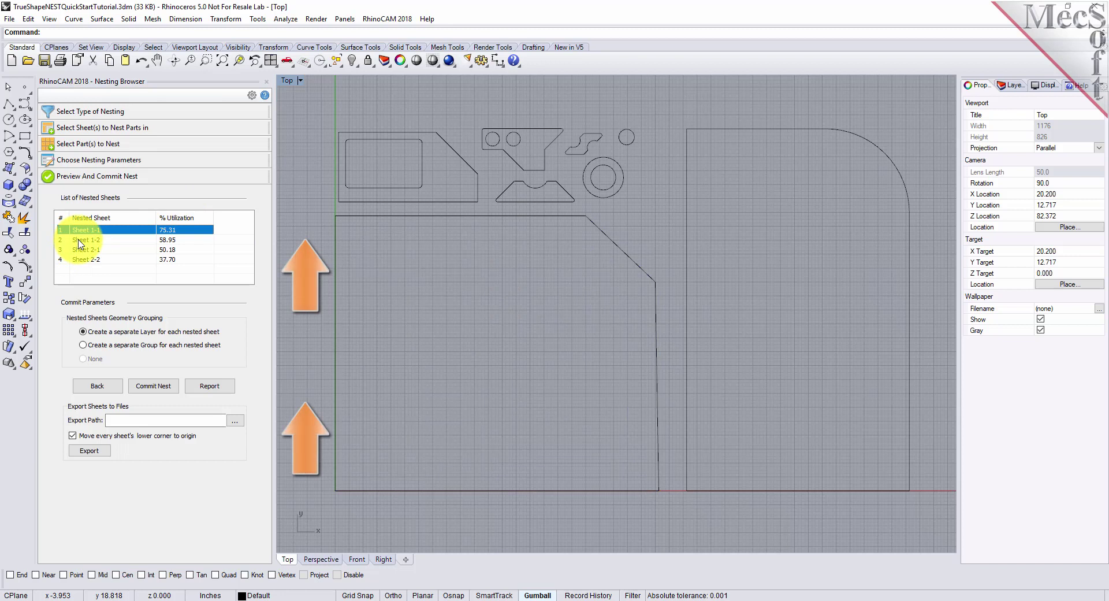
left_click(84, 250)
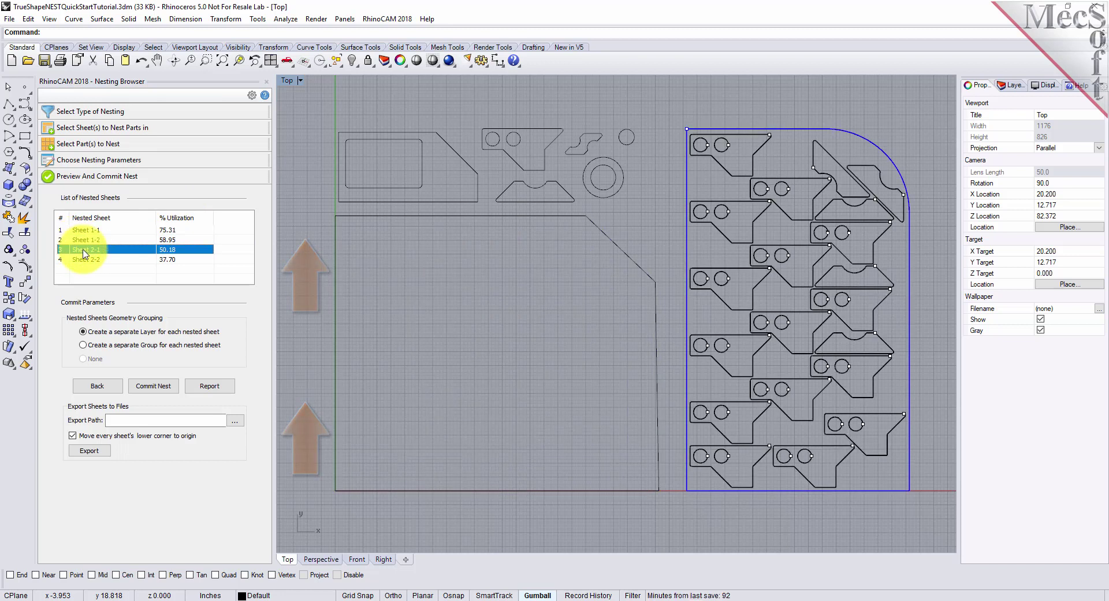
left_click(85, 260)
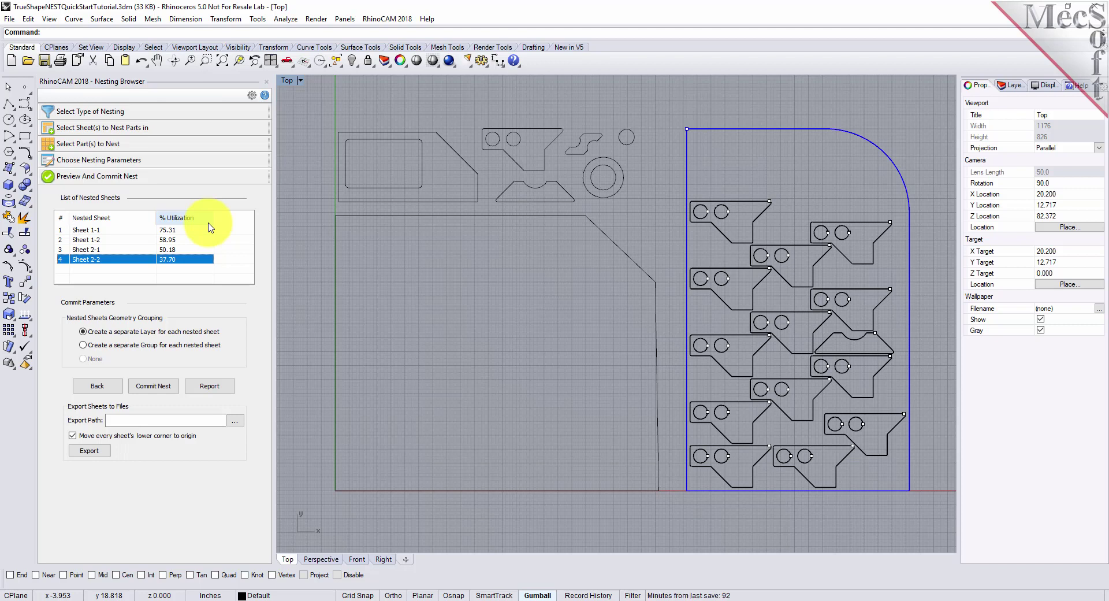
Commit the nest with a separate layer per nested sheet and show the Layers list.
left_click(154, 387)
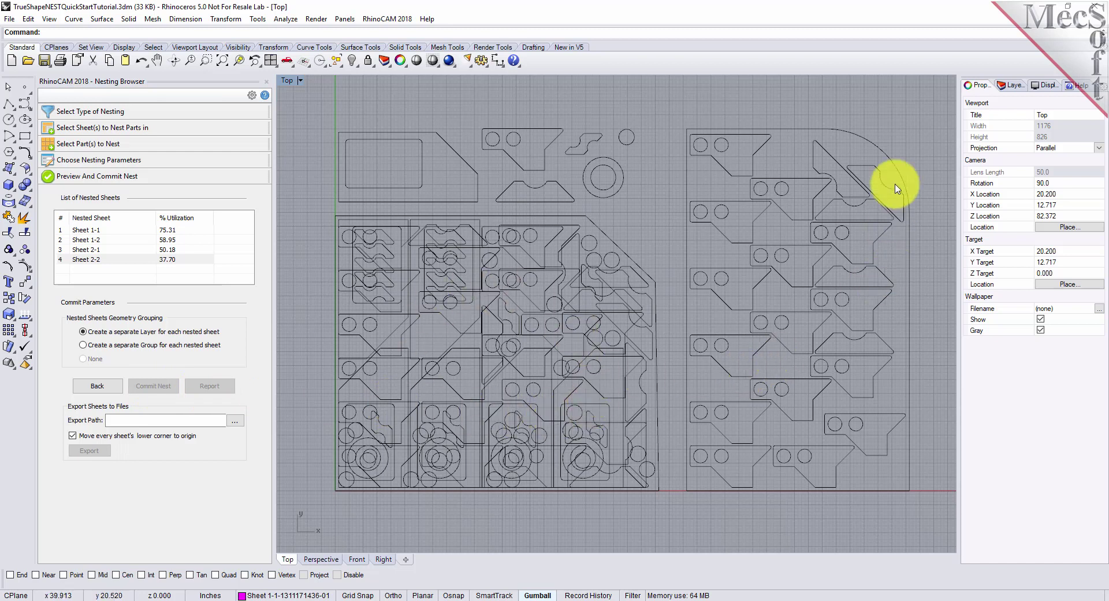
left_click(1014, 87)
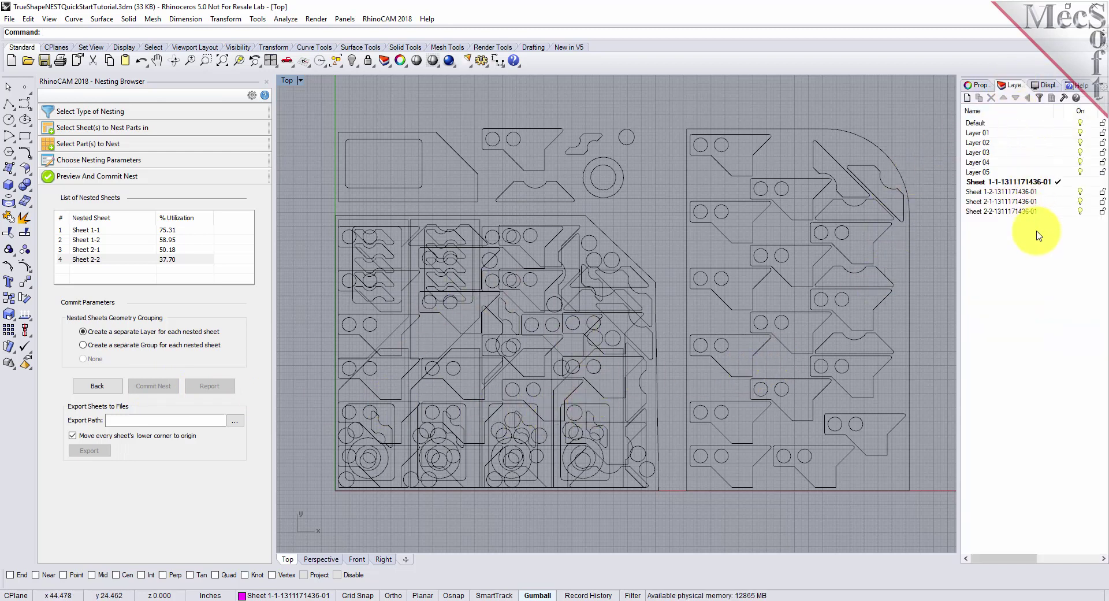